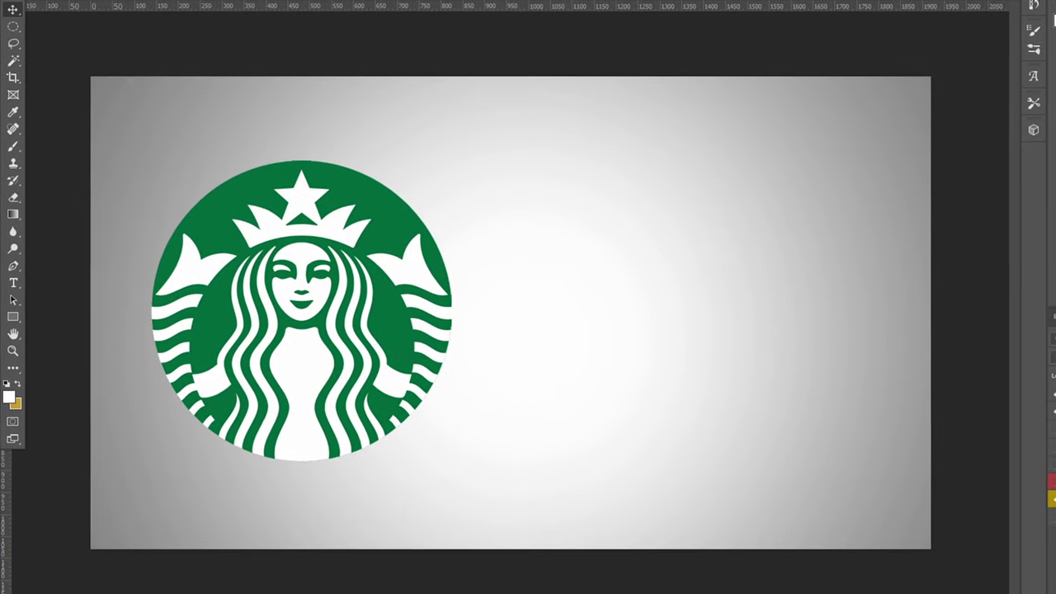
Alt-drag a copy of the Starbucks logo to the right side of the canvas
drag(310, 297, 675, 307)
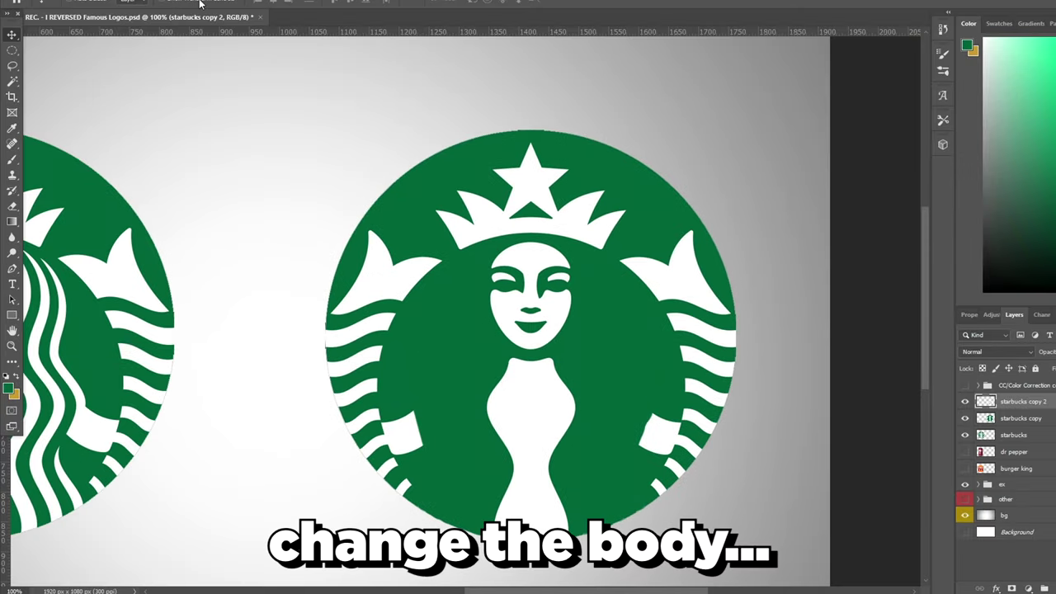
Widen the siren's body, find a muscle-man cartoon image, and position it over the right logo
drag(481, 448, 373, 444)
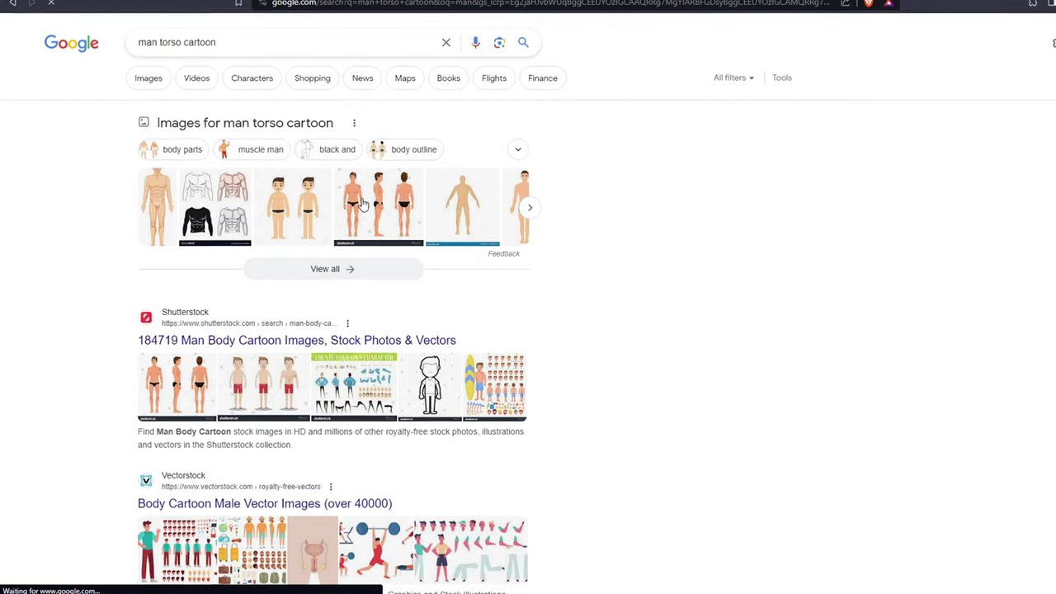
click(162, 63)
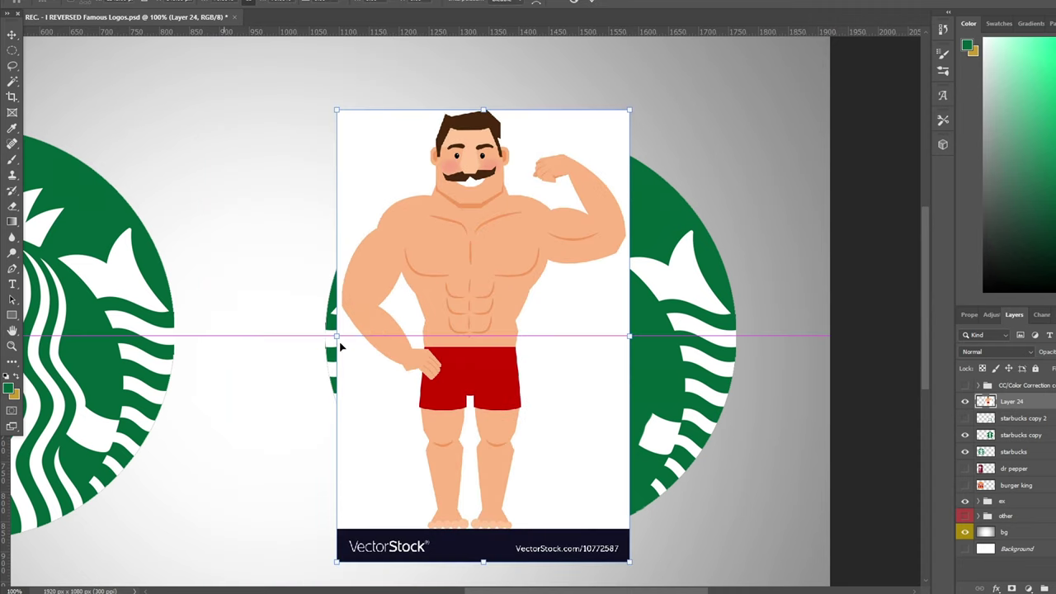
drag(453, 353, 387, 354)
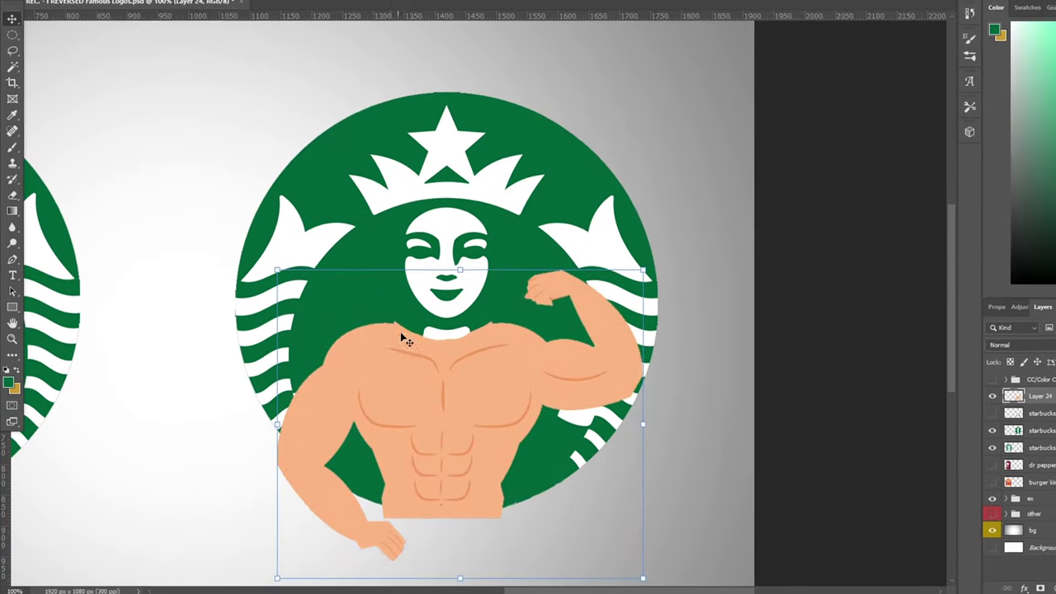
drag(401, 330, 432, 314)
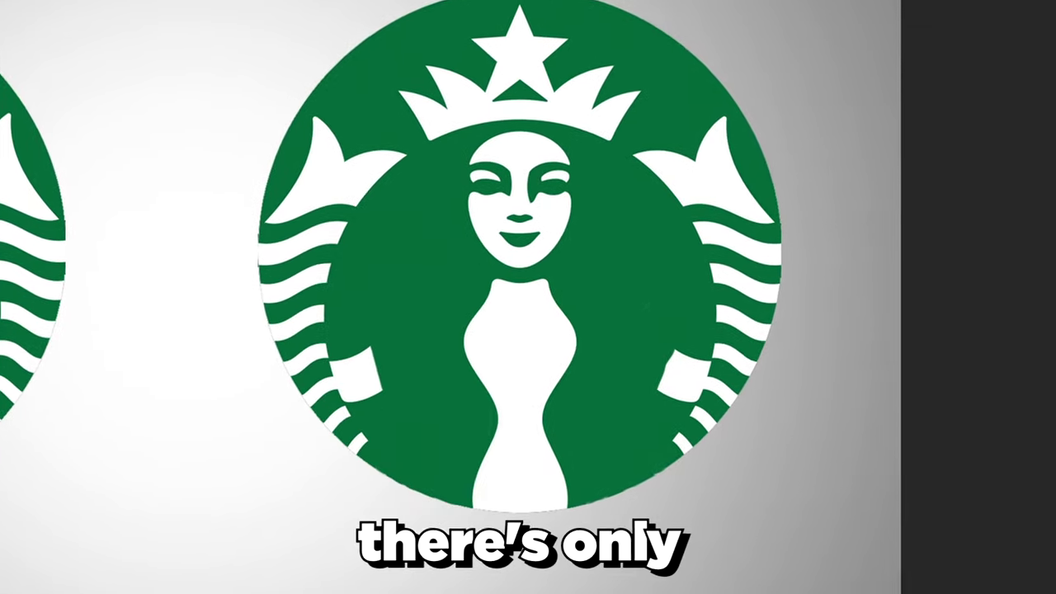
Flip the body horizontally into place, then position glitter mermaid tails on both sides of the logo
key(ctrl+t)
right_click(655, 264)
click(724, 534)
drag(511, 319, 578, 314)
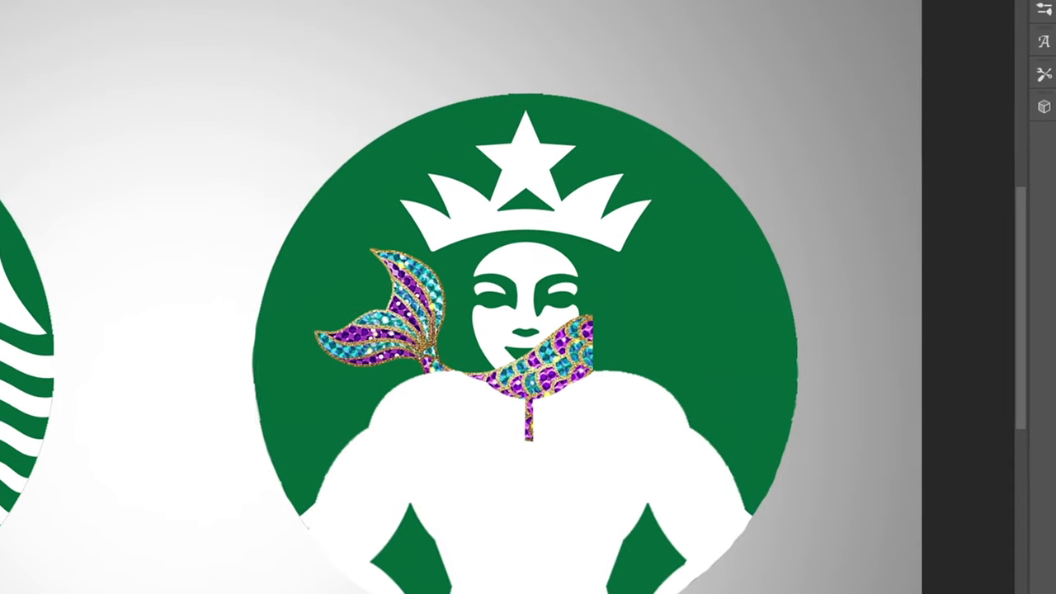
drag(569, 383, 642, 297)
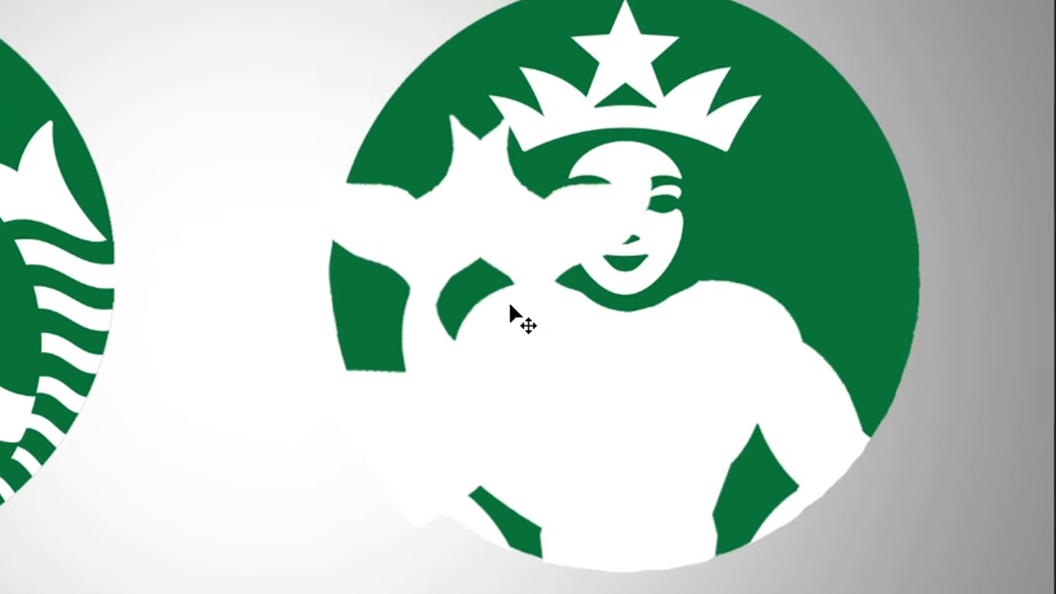
drag(508, 300, 783, 273)
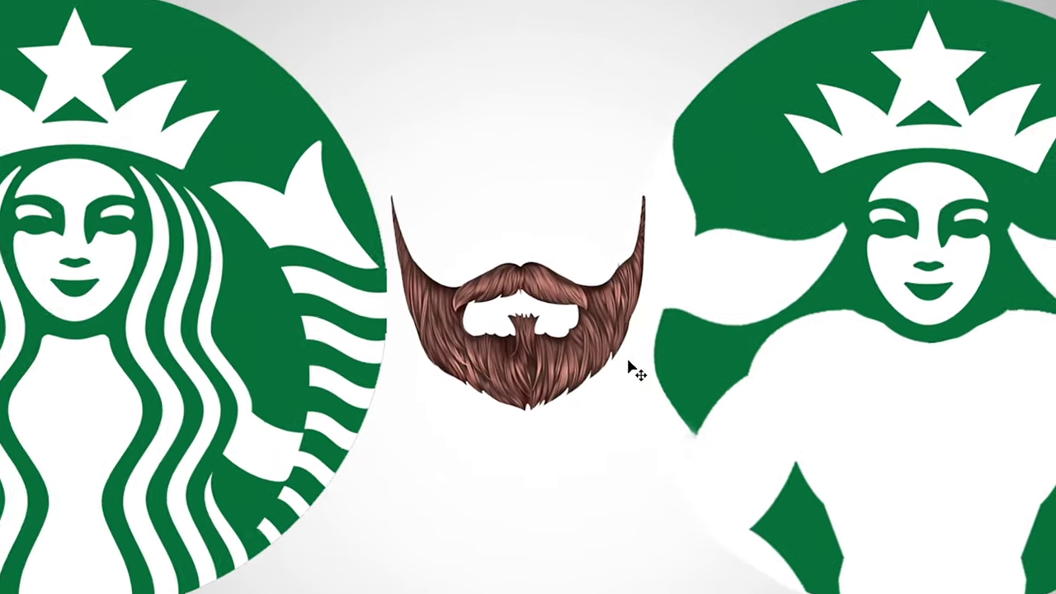
Move the beard onto the right face, add a colour overlay, and fit the ocean image inside the circle
drag(528, 345, 643, 323)
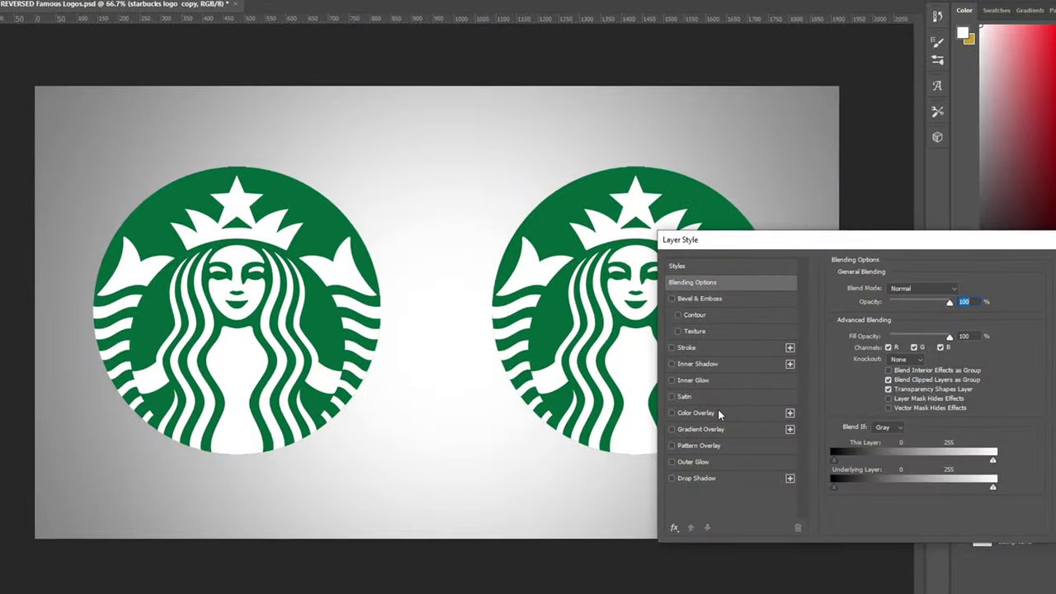
click(719, 409)
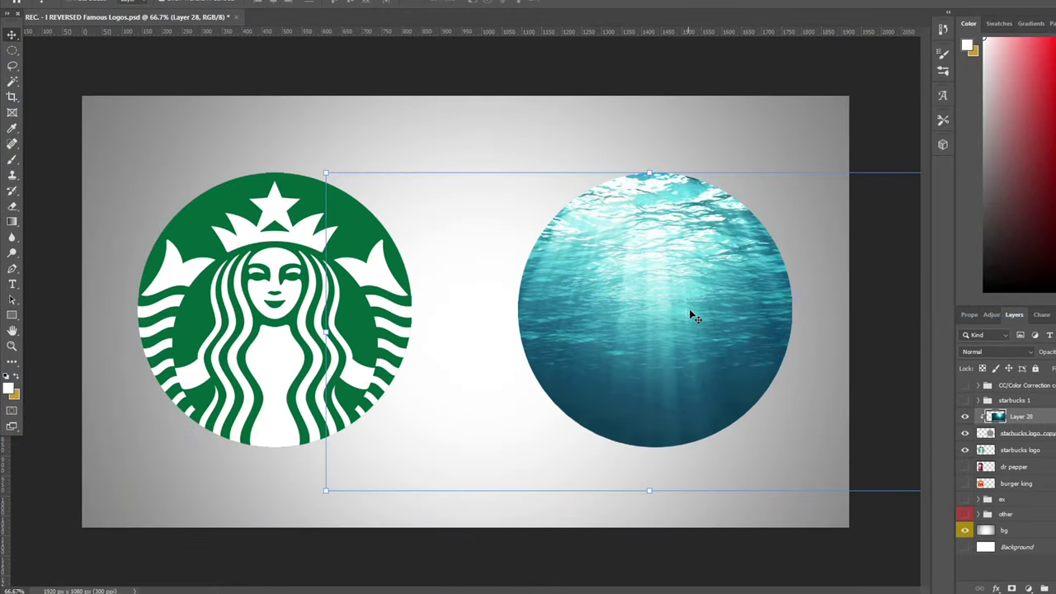
drag(691, 315, 615, 273)
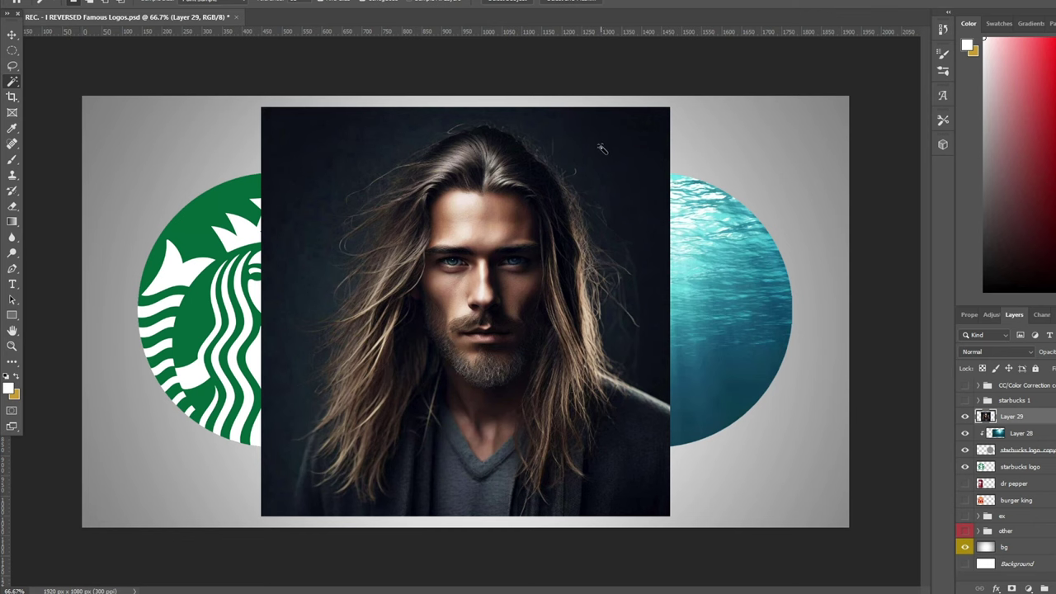
Delete the portrait's dark background, path-trace the hair's left edge, and fade the coat into the ocean
click(601, 149)
key(Delete)
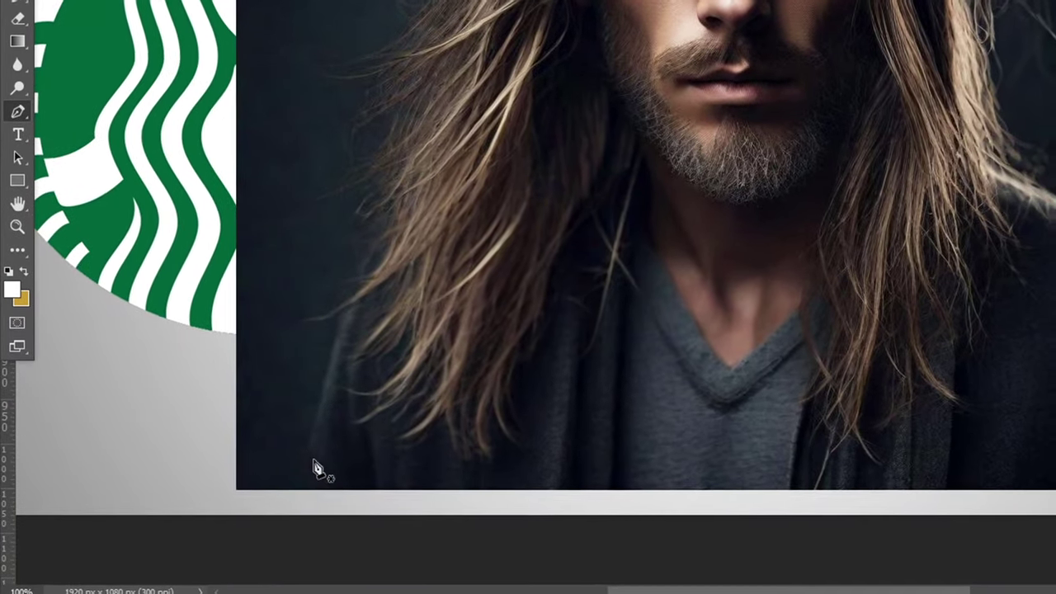
click(306, 486)
click(308, 469)
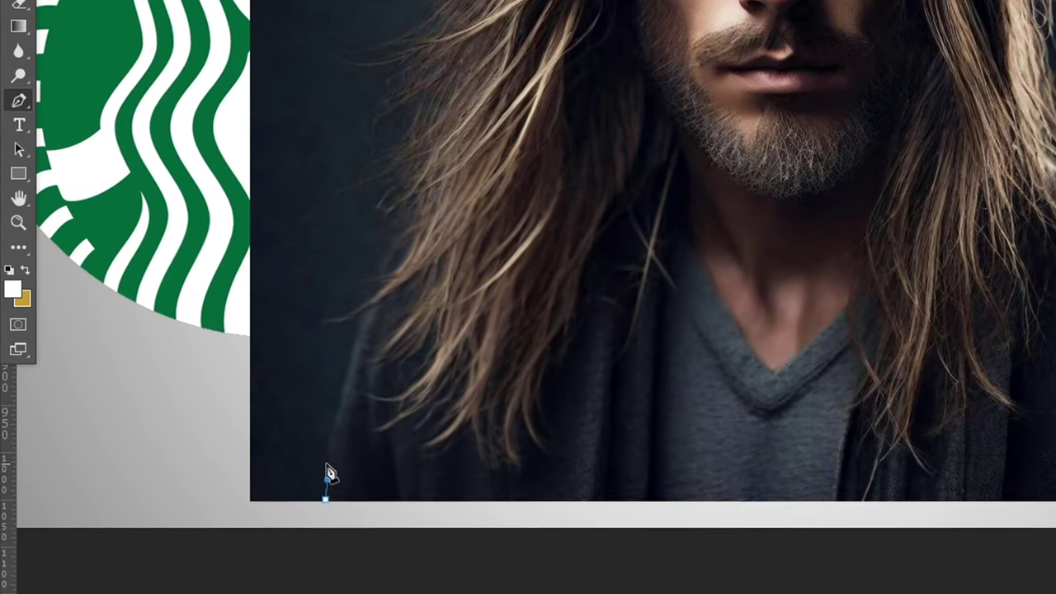
click(311, 445)
click(317, 424)
click(319, 398)
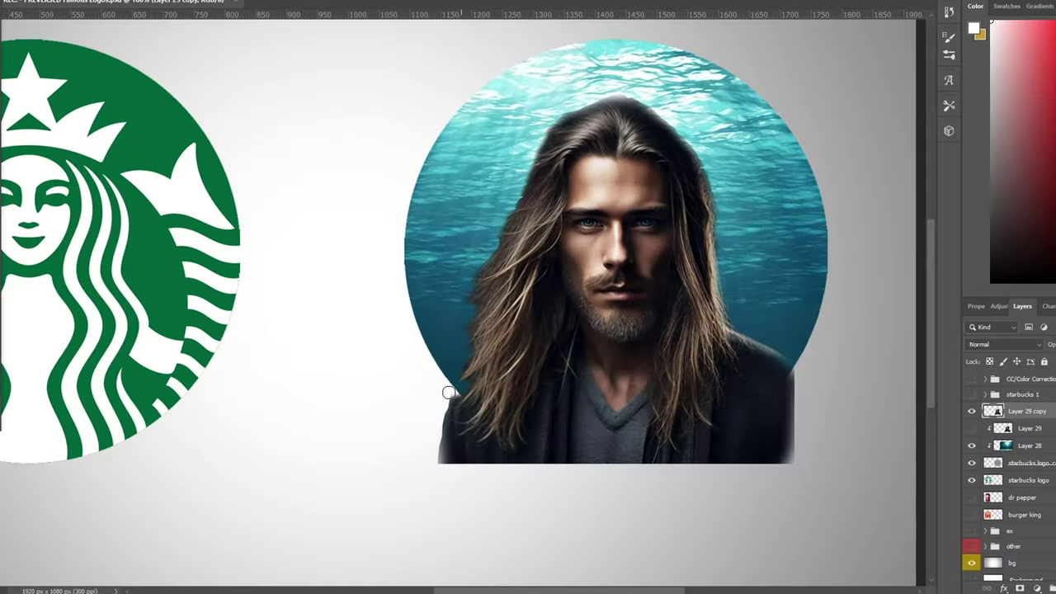
mouse_move(451, 434)
mouse_down()
mouse_move(475, 457)
mouse_move(534, 454)
mouse_move(521, 421)
mouse_move(530, 401)
mouse_up()
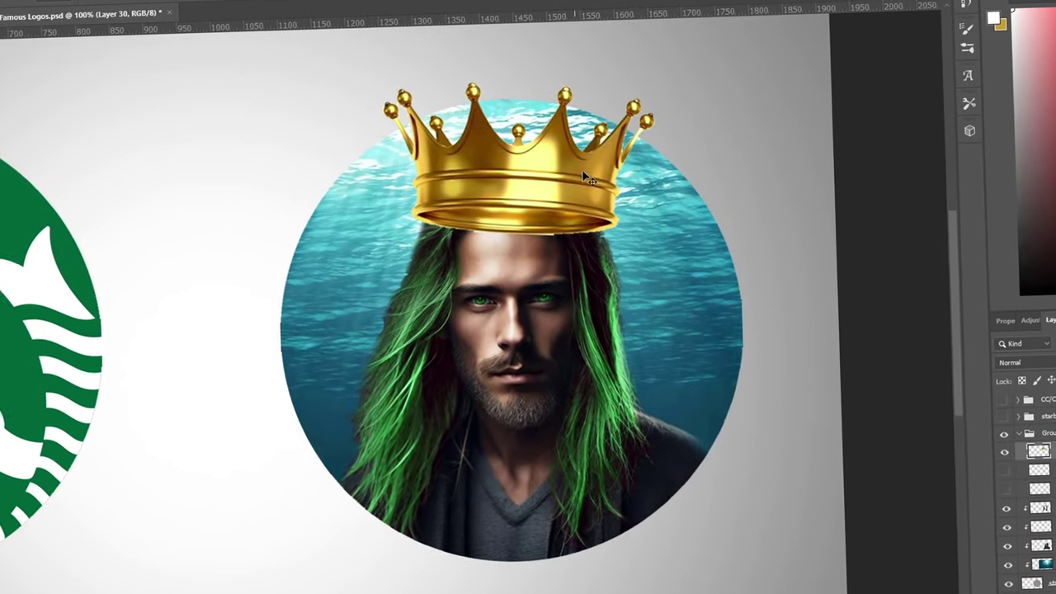
Make the crown semi-transparent and commit a gold star onto it
key(ctrl+plus)
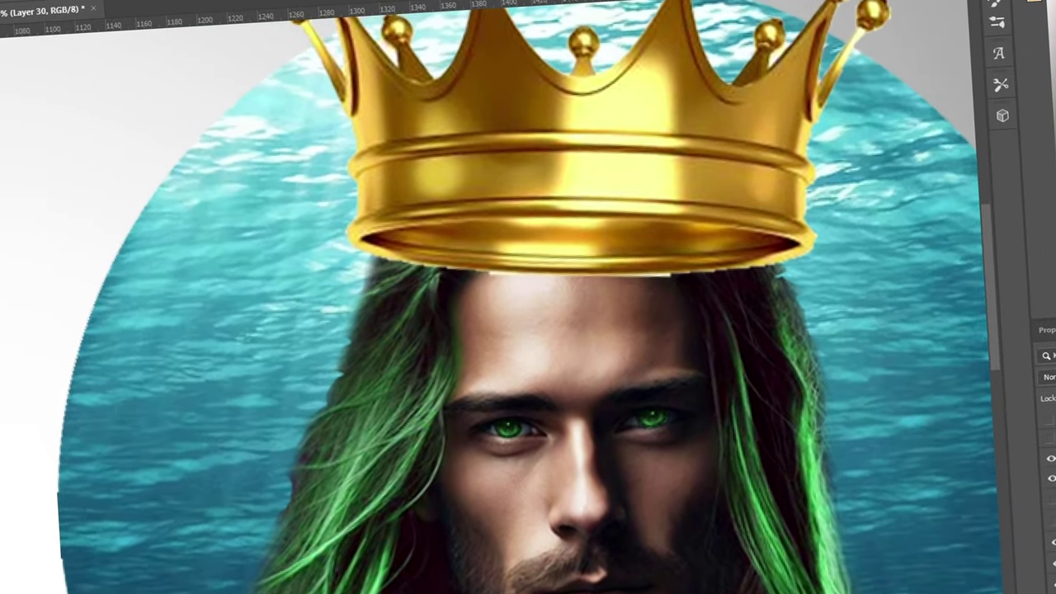
key(5)
key(b)
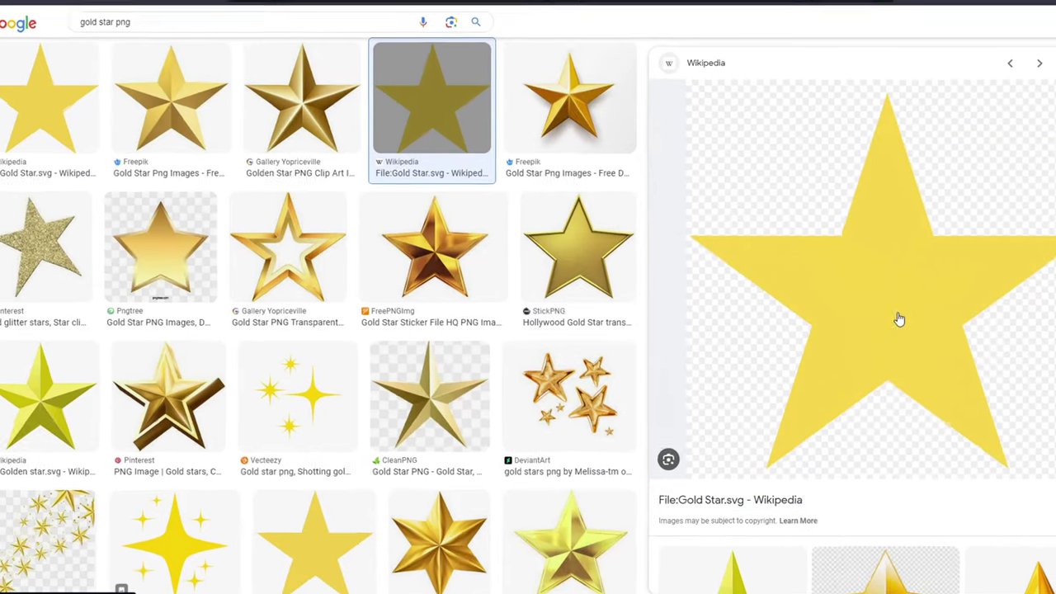
key(Left)
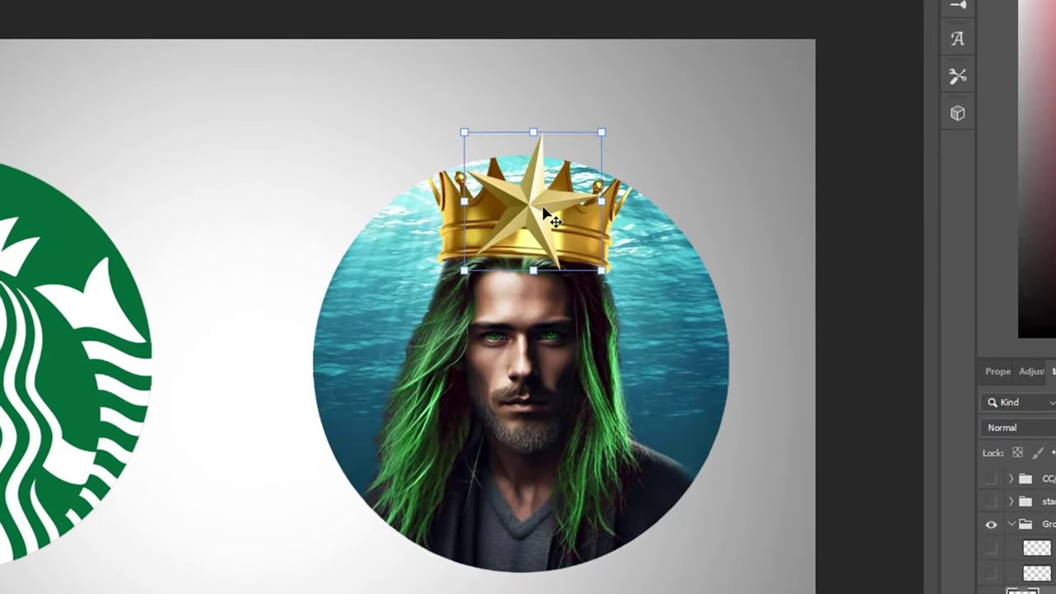
key(Return)
Convert the shirt layer to a smart object and tint it green with Hue/Saturation (Hue -120, Saturation +70)
key(ctrl+u)
drag(479, 55, 877, 94)
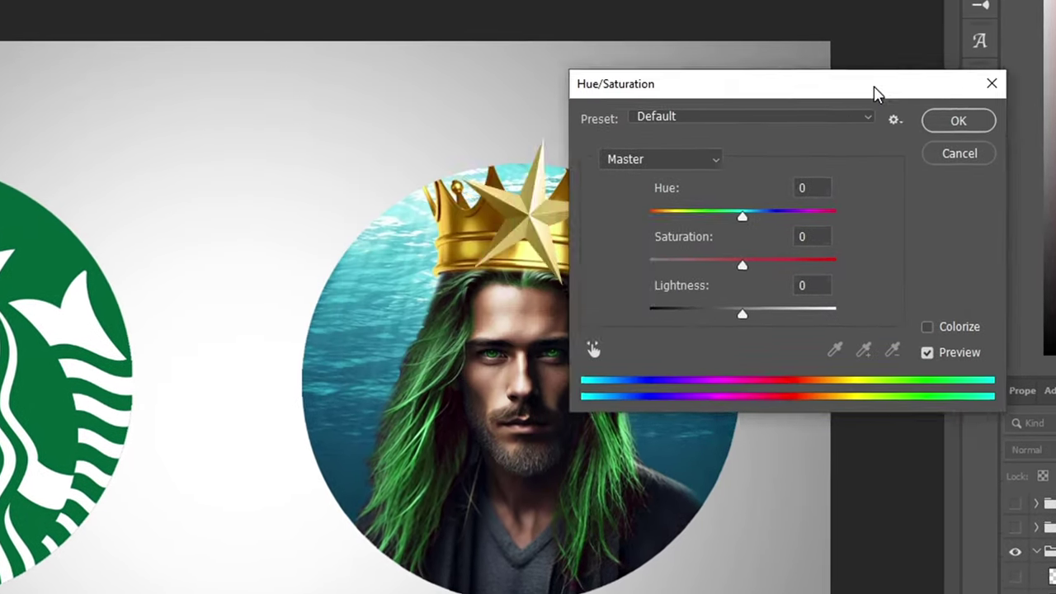
key(Return)
right_click(1035, 566)
click(866, 375)
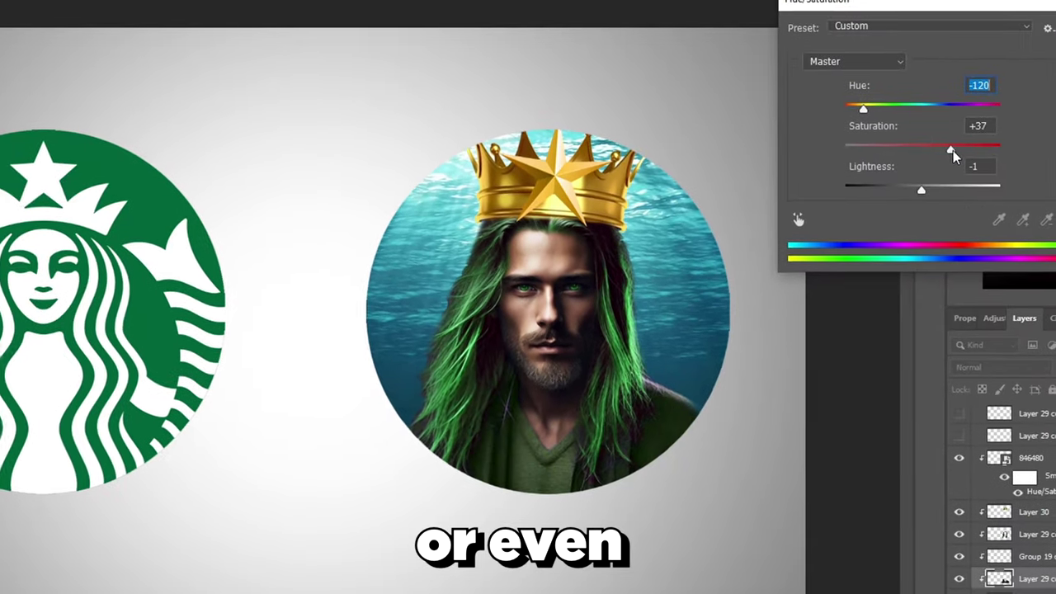
drag(953, 150, 1022, 119)
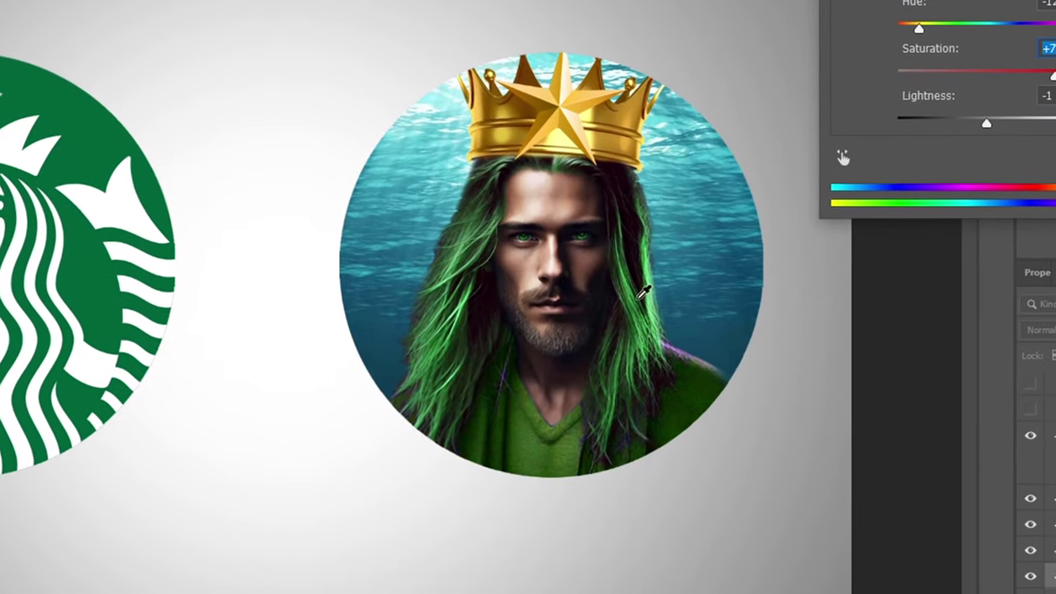
key(Return)
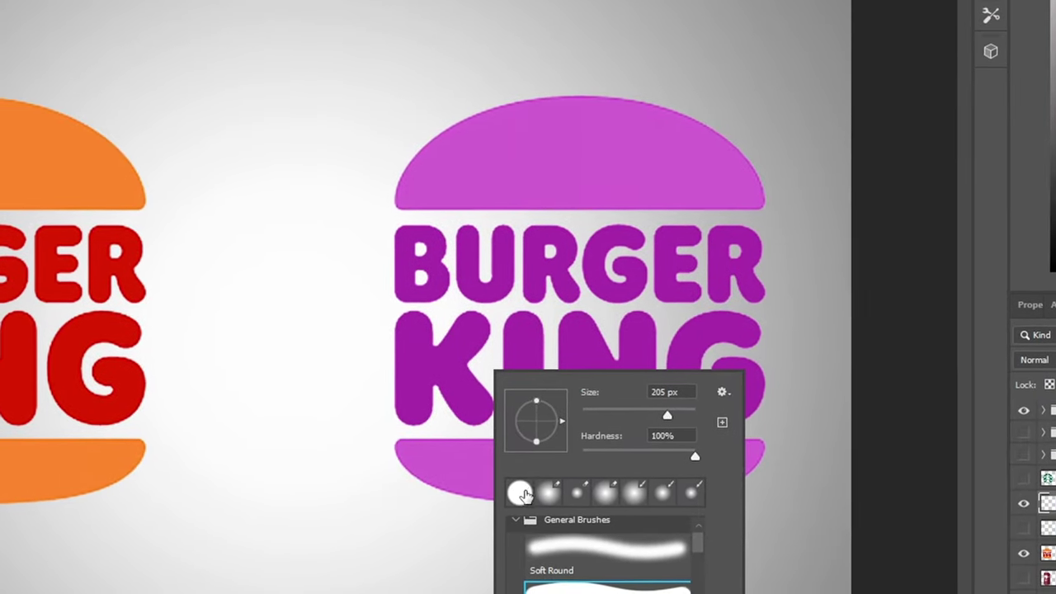
Erase KING with a hard round brush and stretch the QUEEN text to BURGER's width
double_click(526, 493)
mouse_move(382, 337)
mouse_down()
mouse_move(442, 324)
mouse_move(621, 340)
mouse_move(718, 302)
mouse_up()
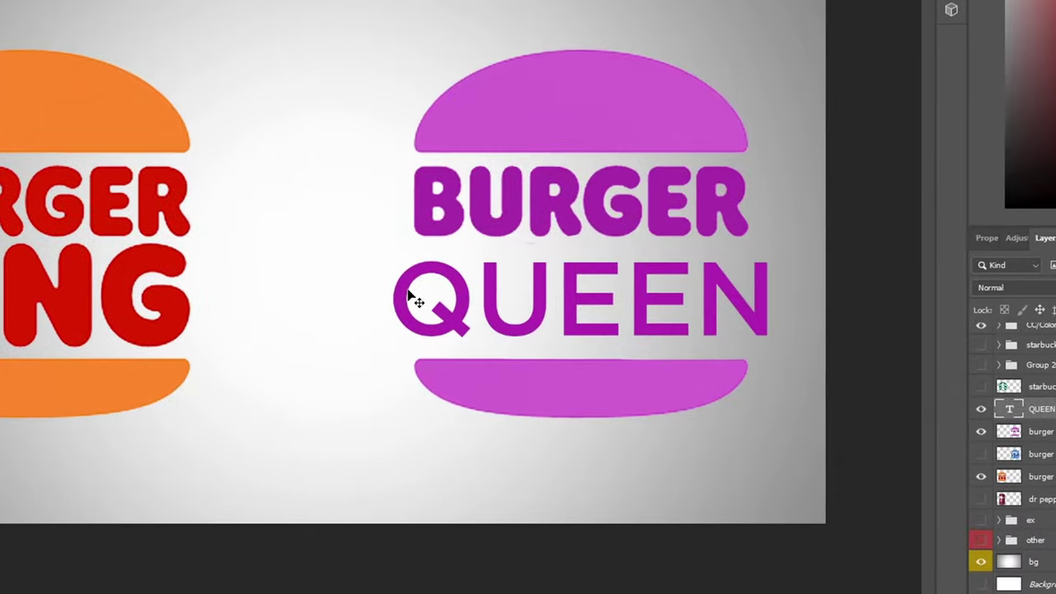
key(ctrl+t)
drag(342, 282, 372, 282)
drag(760, 282, 723, 269)
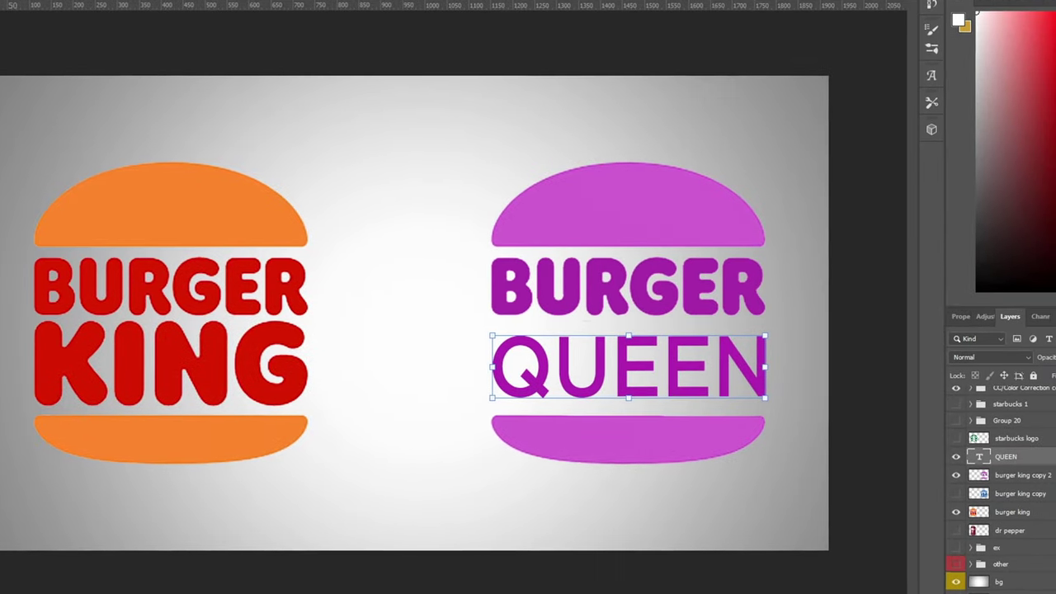
key(Return)
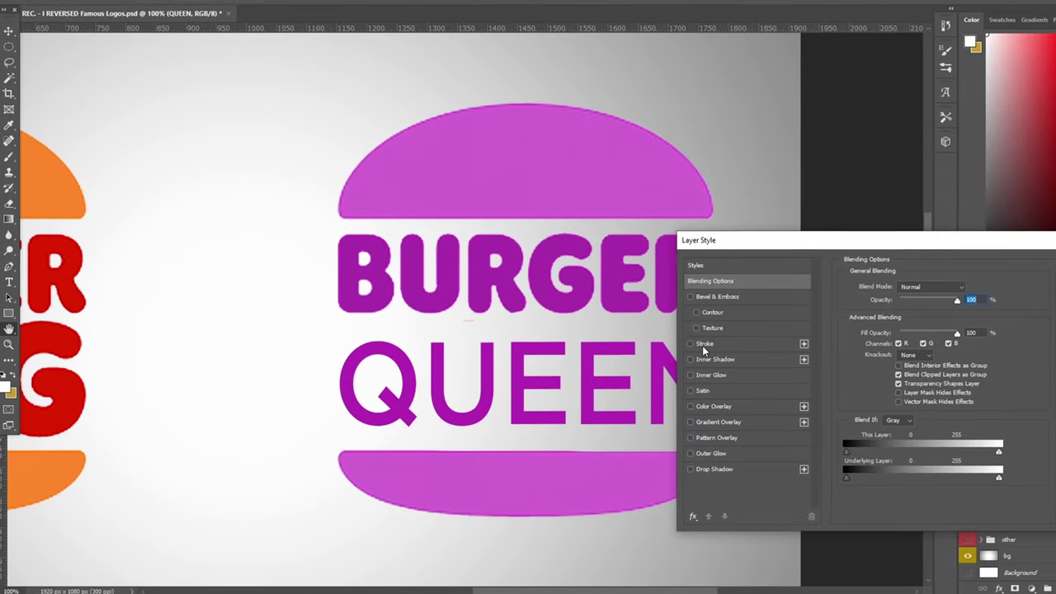
Give QUEEN a purple stroke outline through Layer Style
click(704, 345)
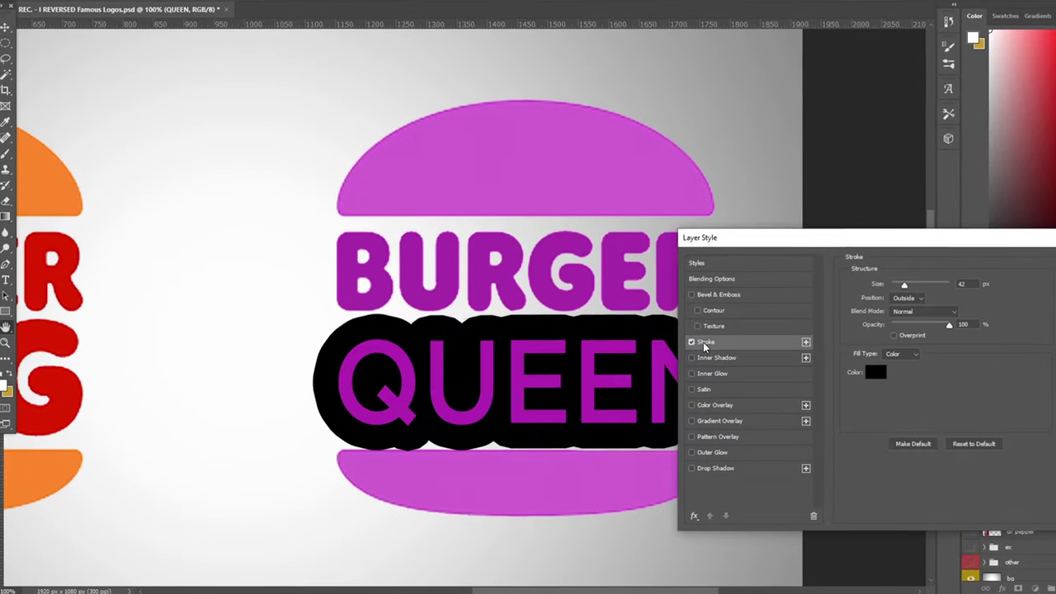
click(883, 368)
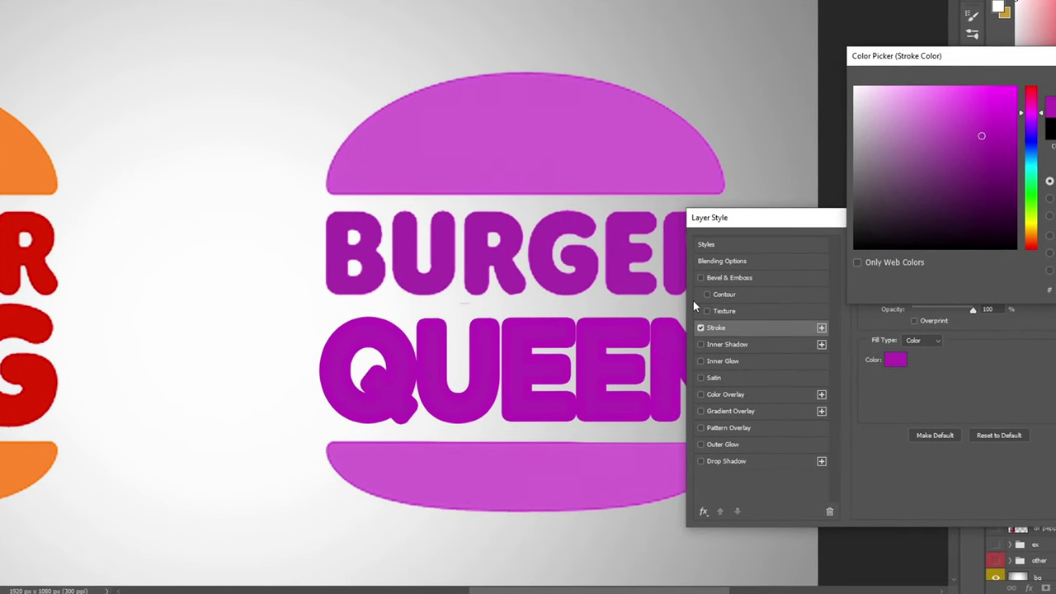
key(Return)
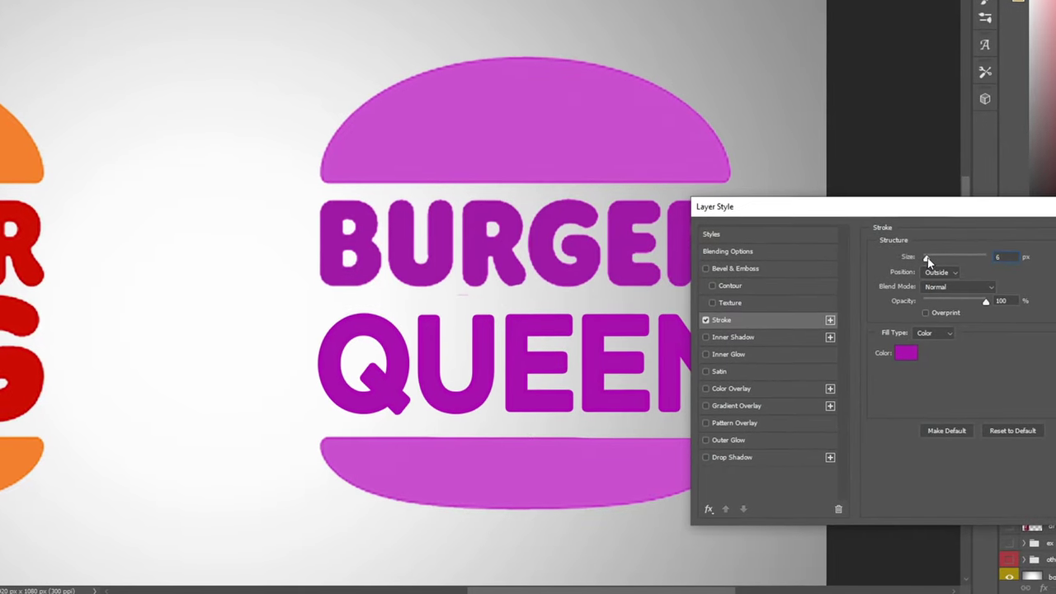
key(Return)
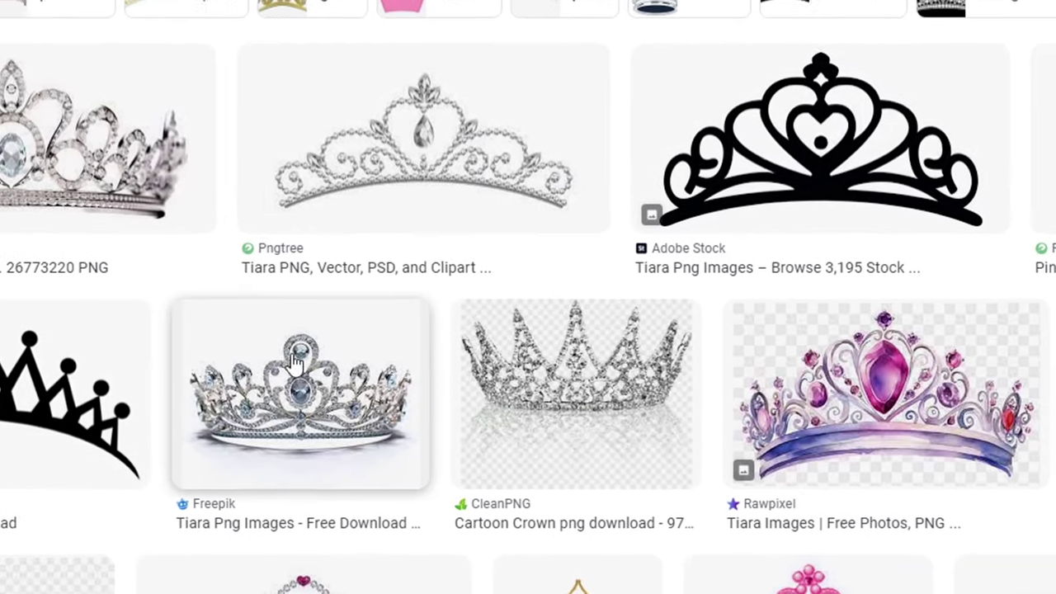
Warp a silver tiara onto the Burger Queen bun, then preview the Burger King storefront render
click(884, 388)
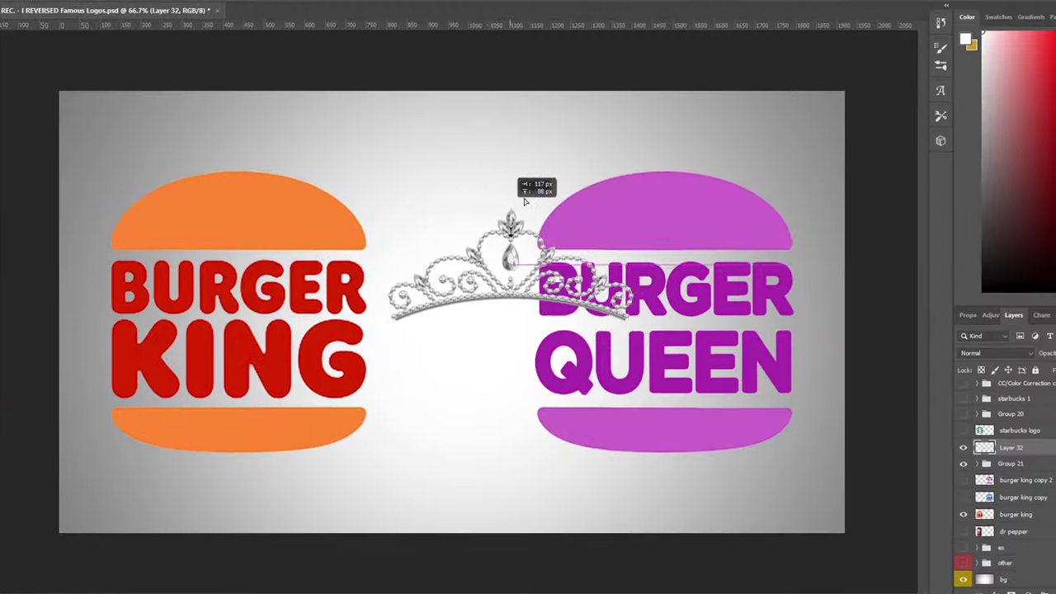
drag(507, 201, 554, 97)
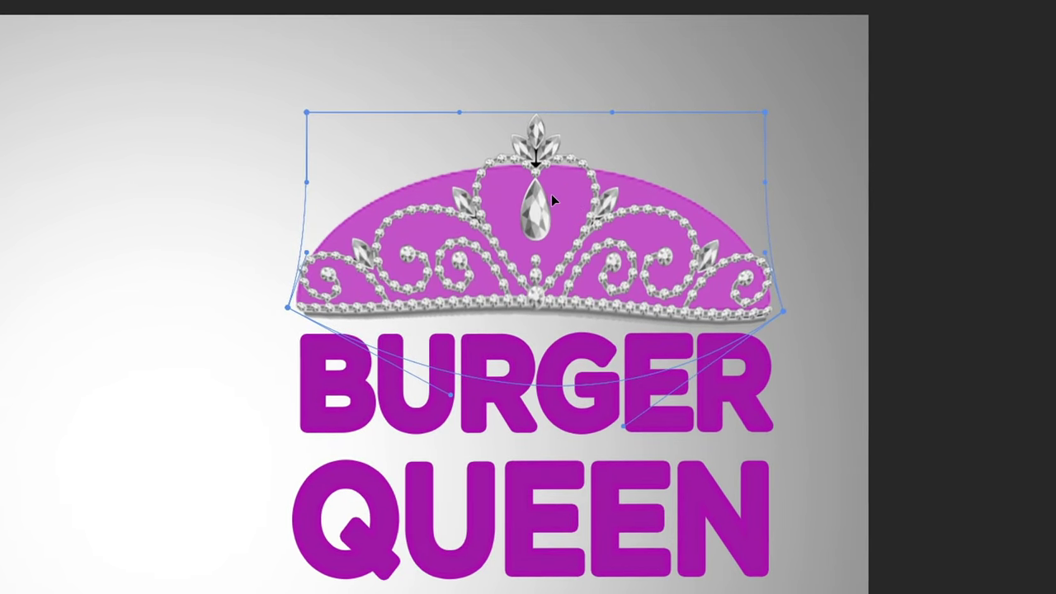
key(Return)
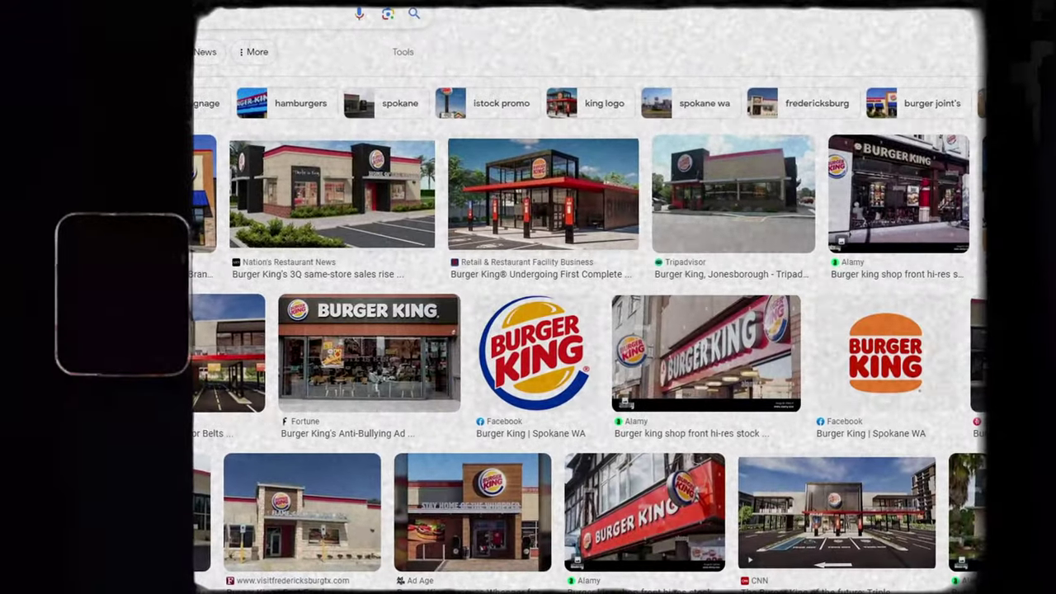
click(543, 194)
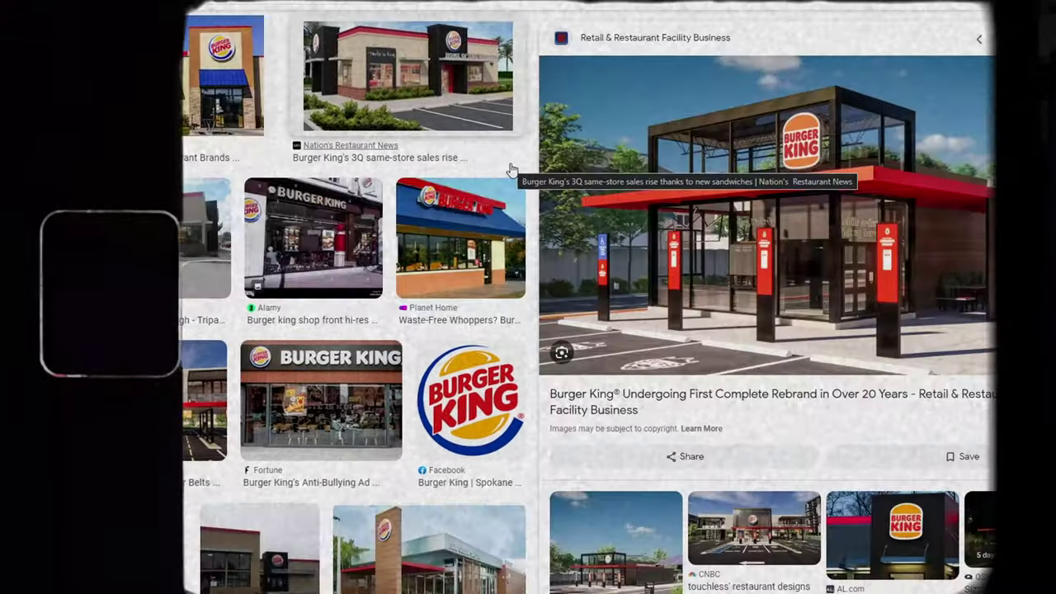
Copy the storefront image into Photoshop, trace the pole, and shift its colours to purple
right_click(737, 206)
click(785, 382)
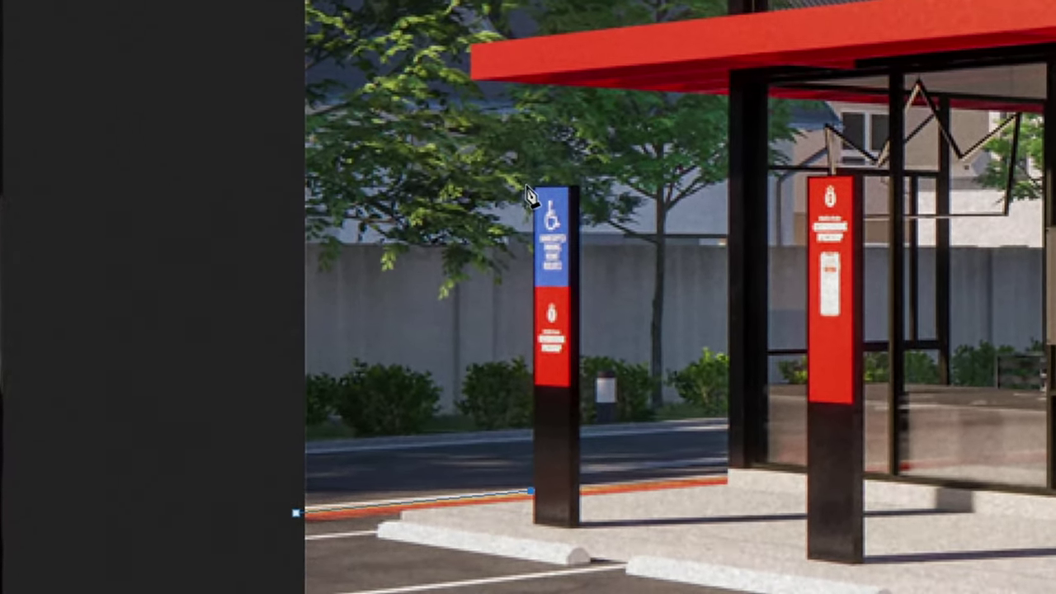
click(504, 207)
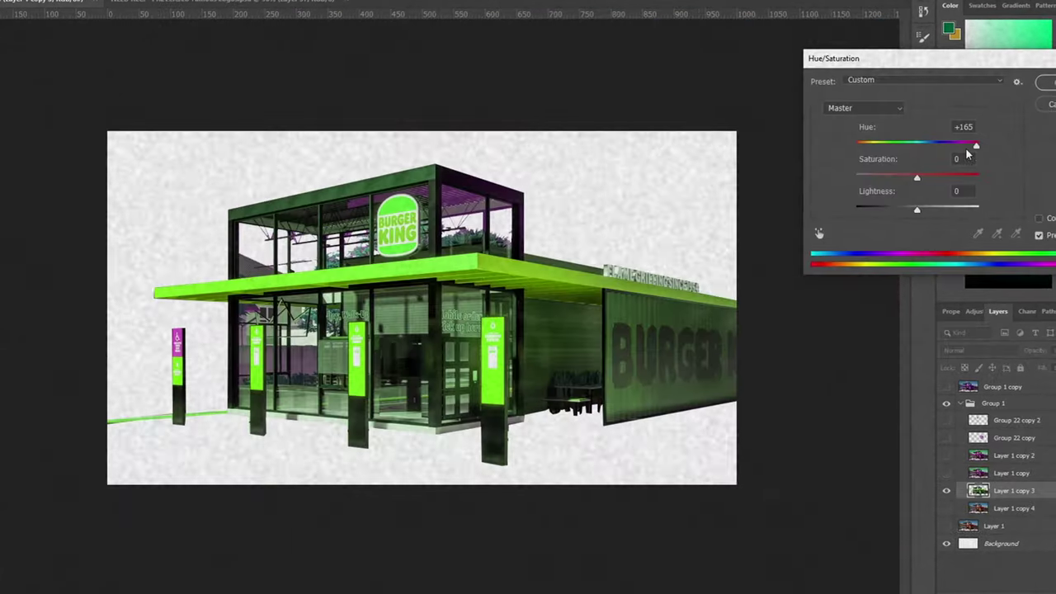
drag(966, 146, 1002, 140)
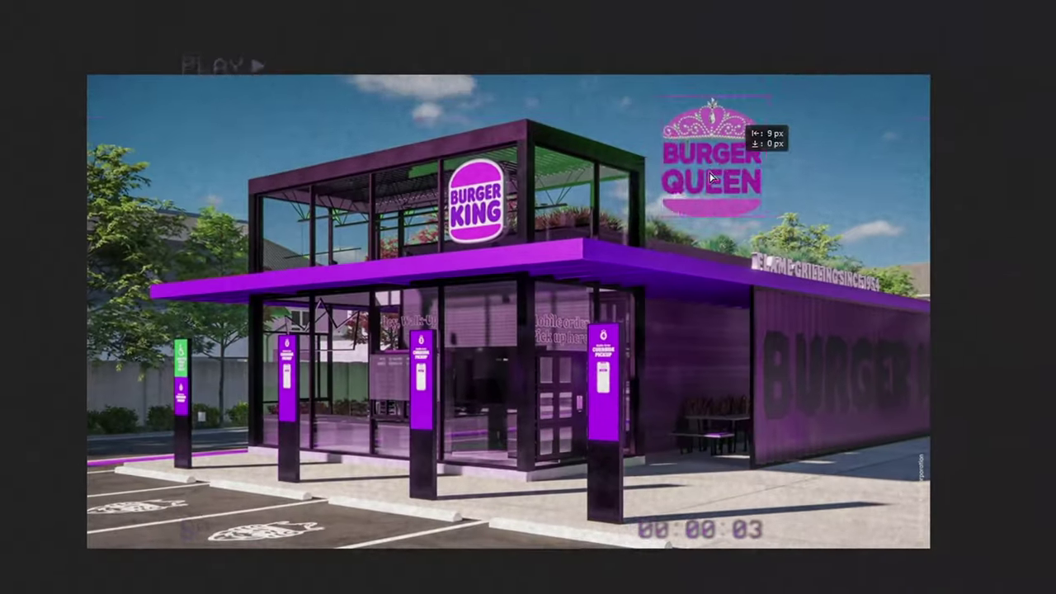
Move the Burger Queen logo onto the upper glass and add an outline stroke
drag(734, 168, 516, 192)
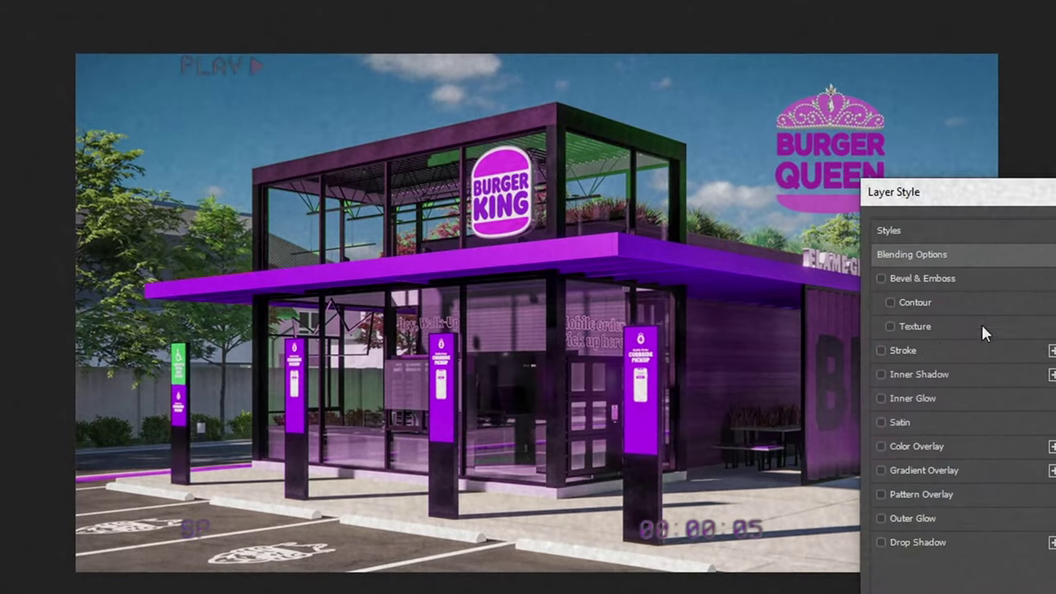
click(885, 346)
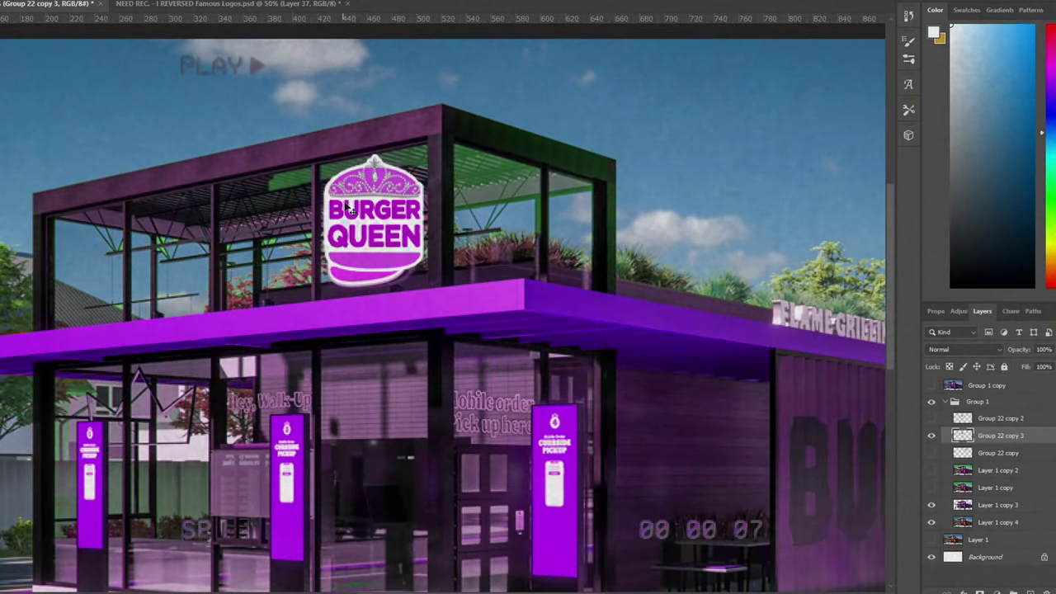
scroll(375, 202, up, 3)
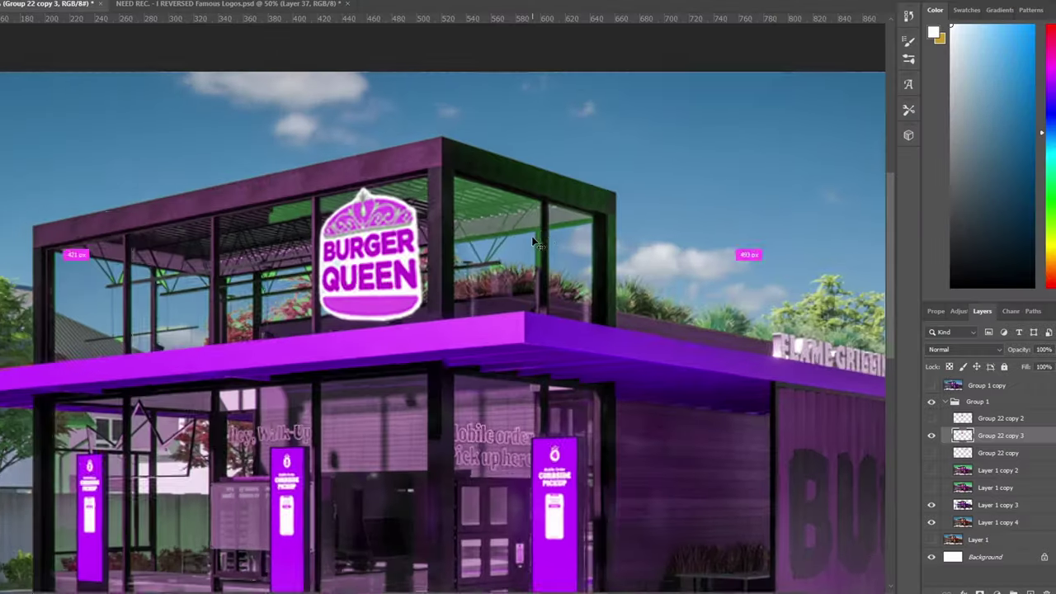
scroll(770, 327, down, 3)
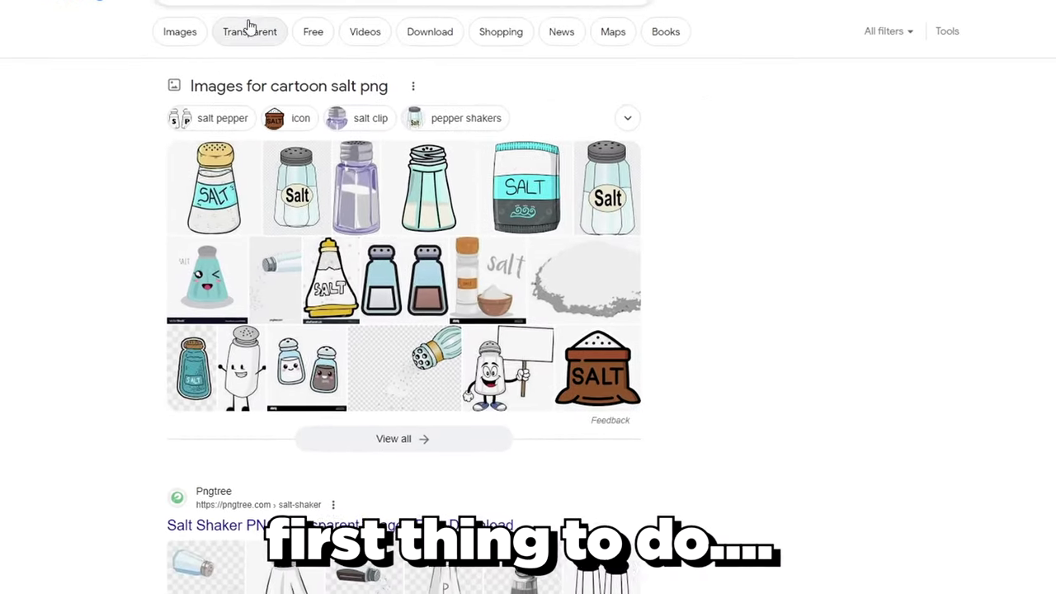
Paste the purple salt shaker clip art onto the teal can, then search 'salt background'
click(180, 31)
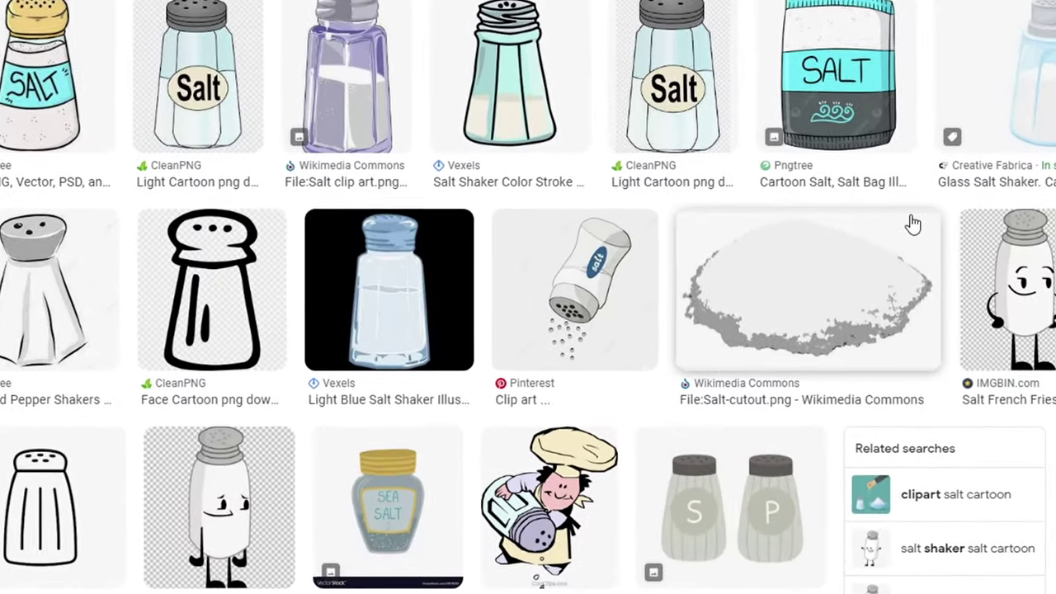
click(347, 74)
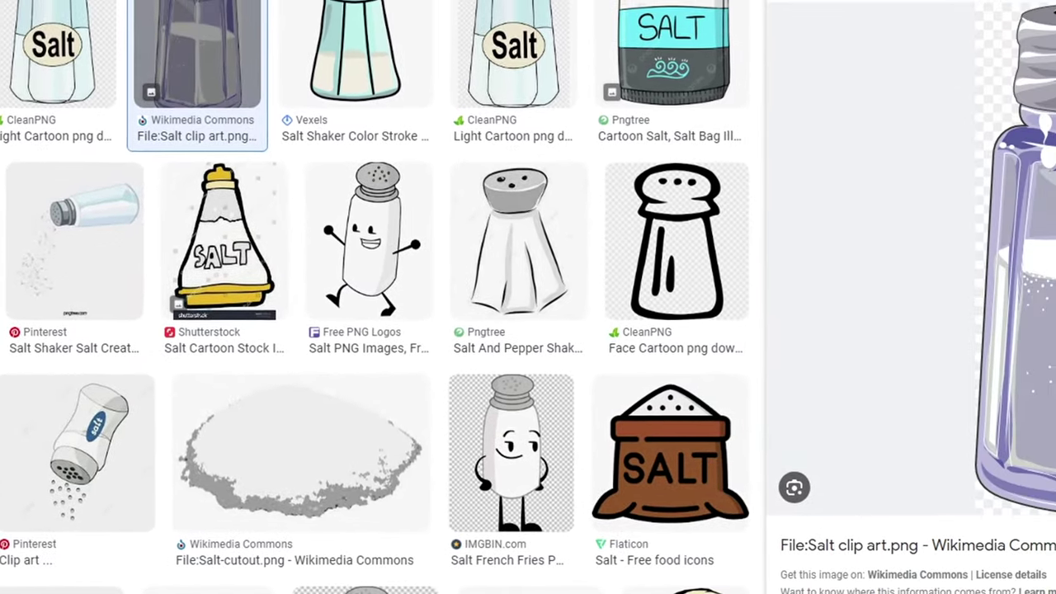
right_click(943, 283)
click(1018, 502)
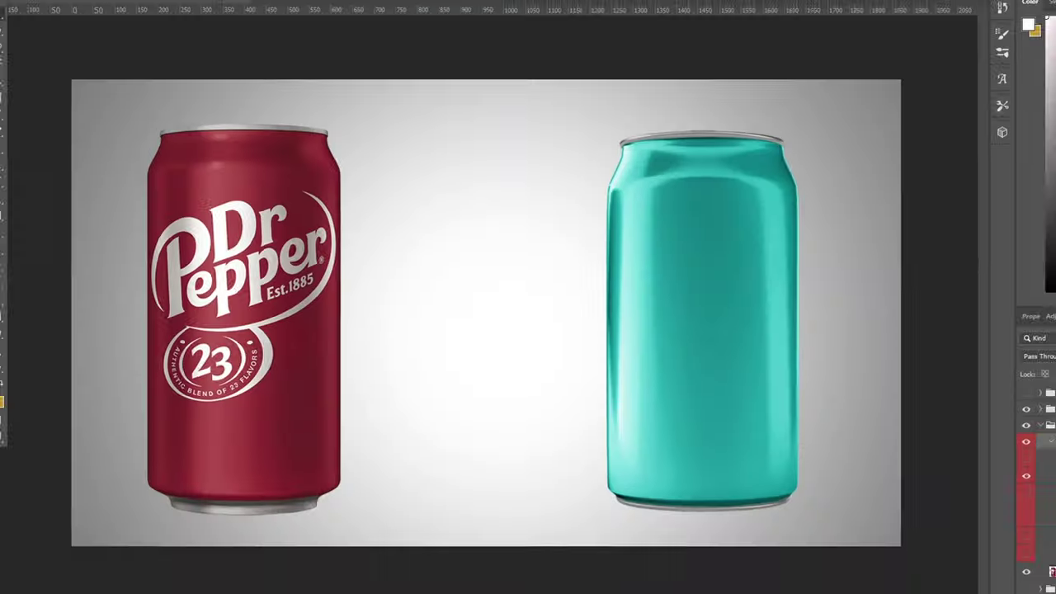
key(ctrl+v)
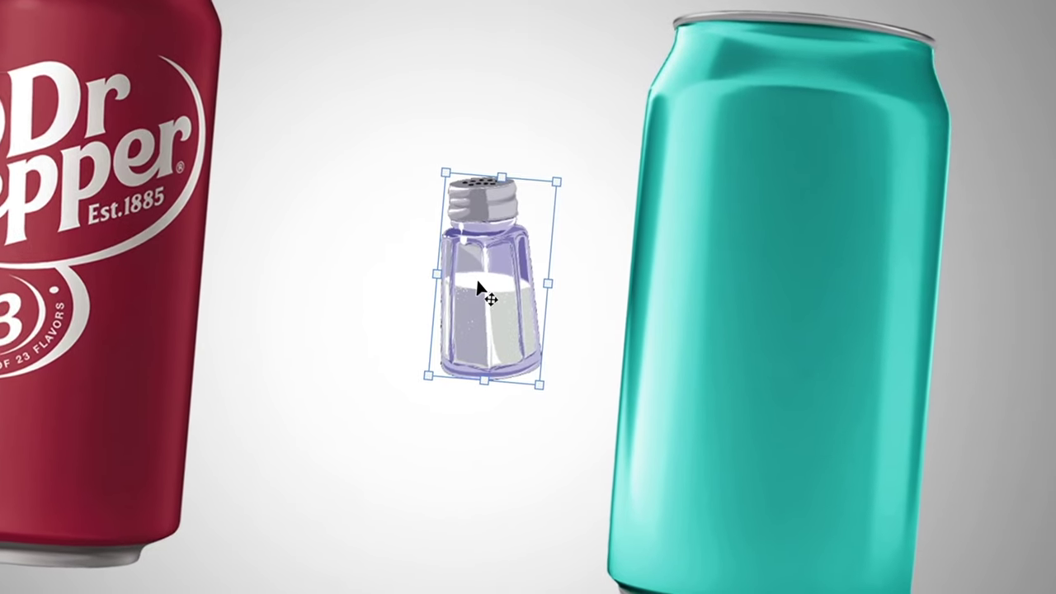
drag(480, 289, 522, 318)
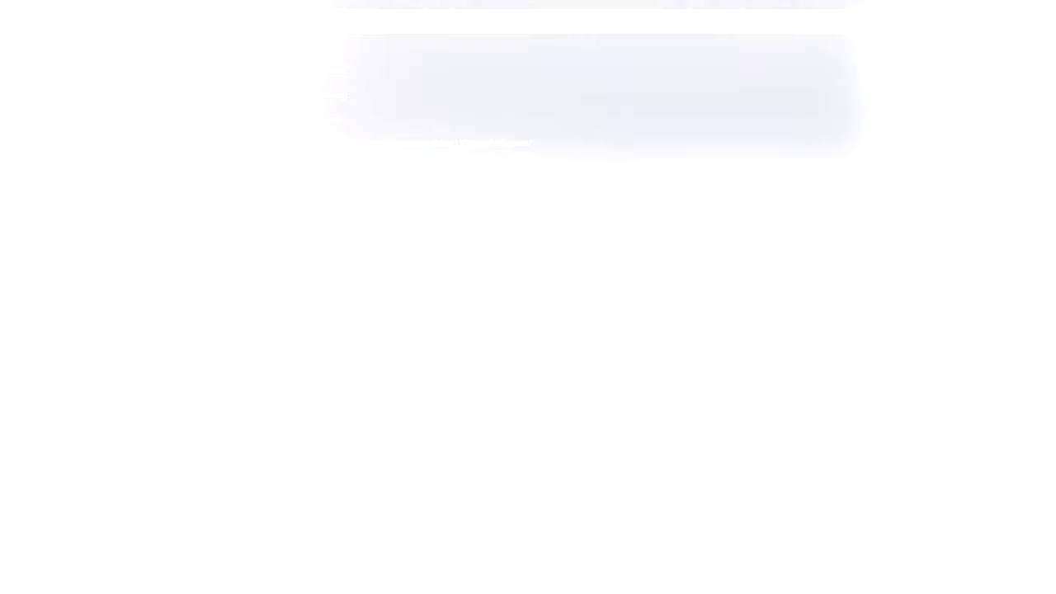
text(background)
key(Return)
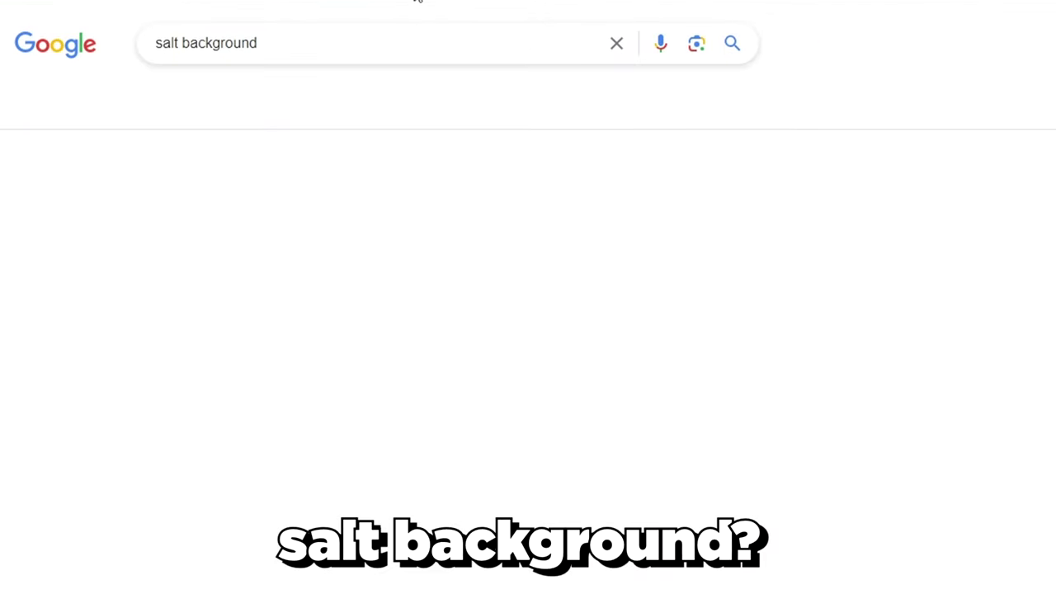
Clip a salt-crystal texture image to the can's shape and adjust its hue and saturation
click(145, 75)
click(94, 107)
right_click(933, 244)
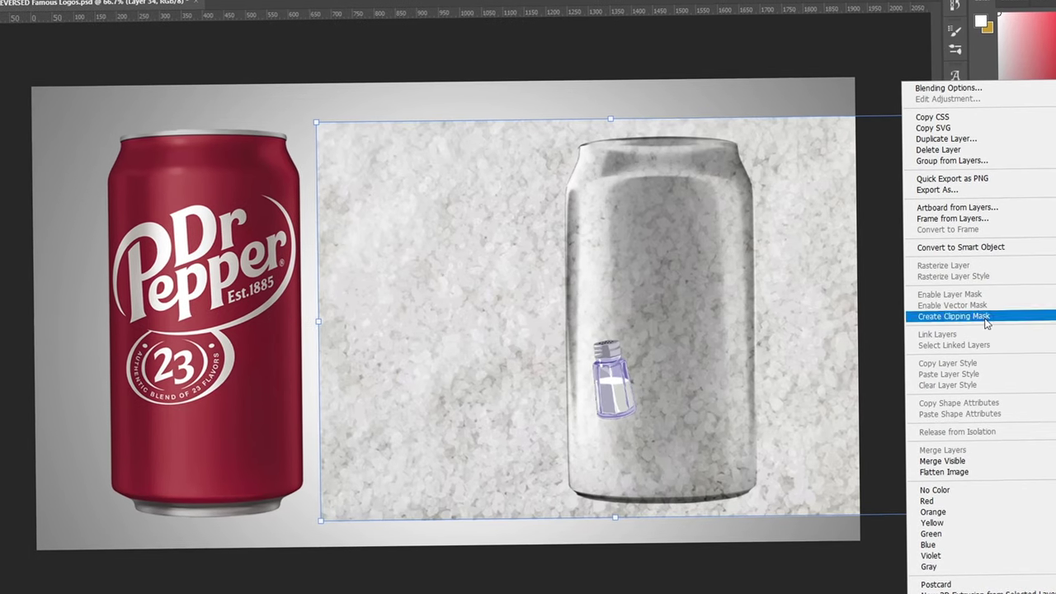
click(953, 317)
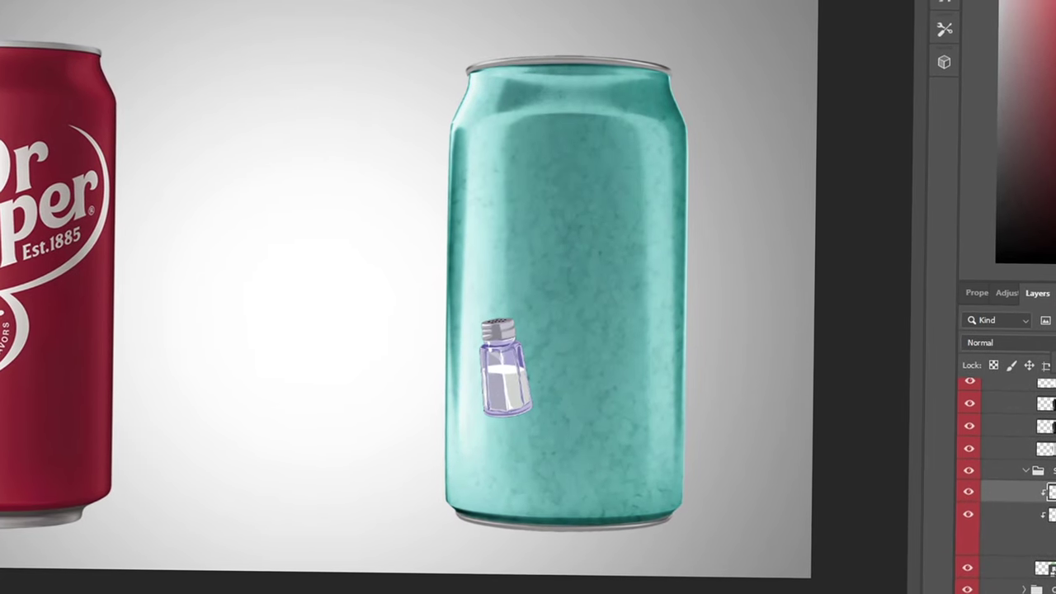
key(ctrl+u)
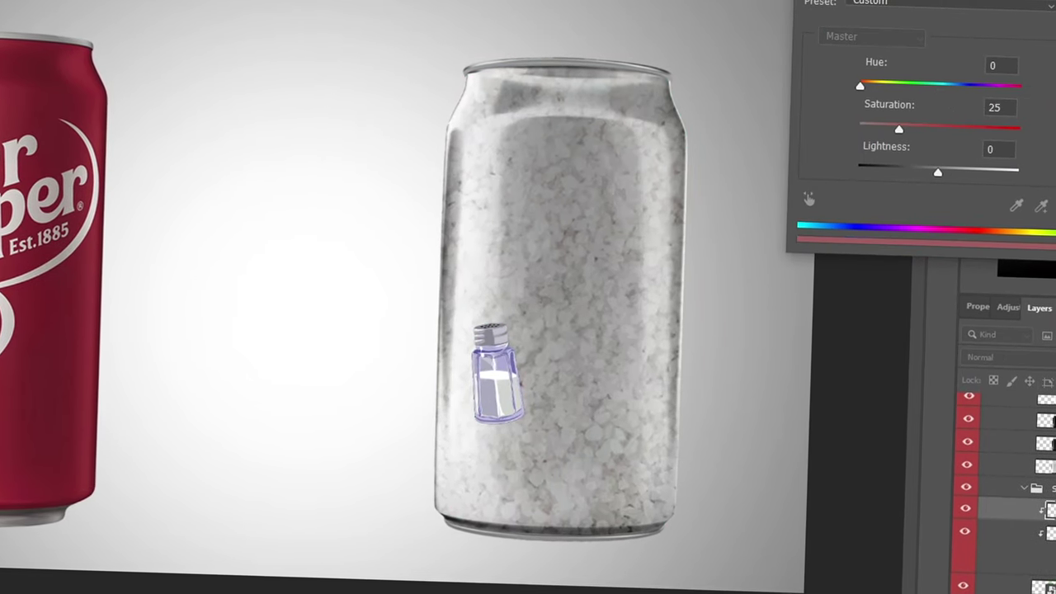
key(Return)
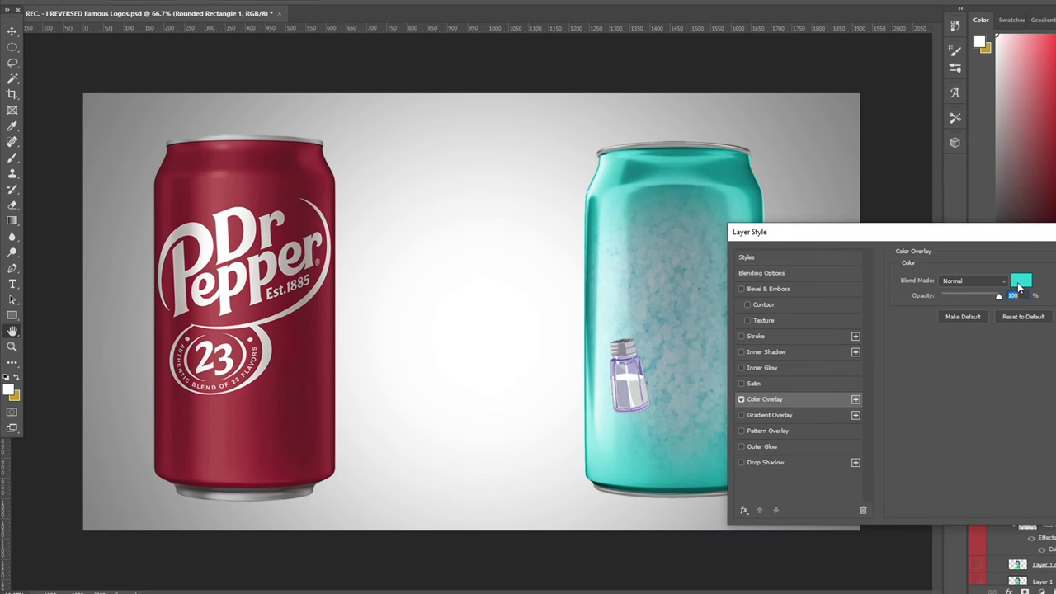
Change the can's Color Overlay tint to a darker teal
click(1021, 281)
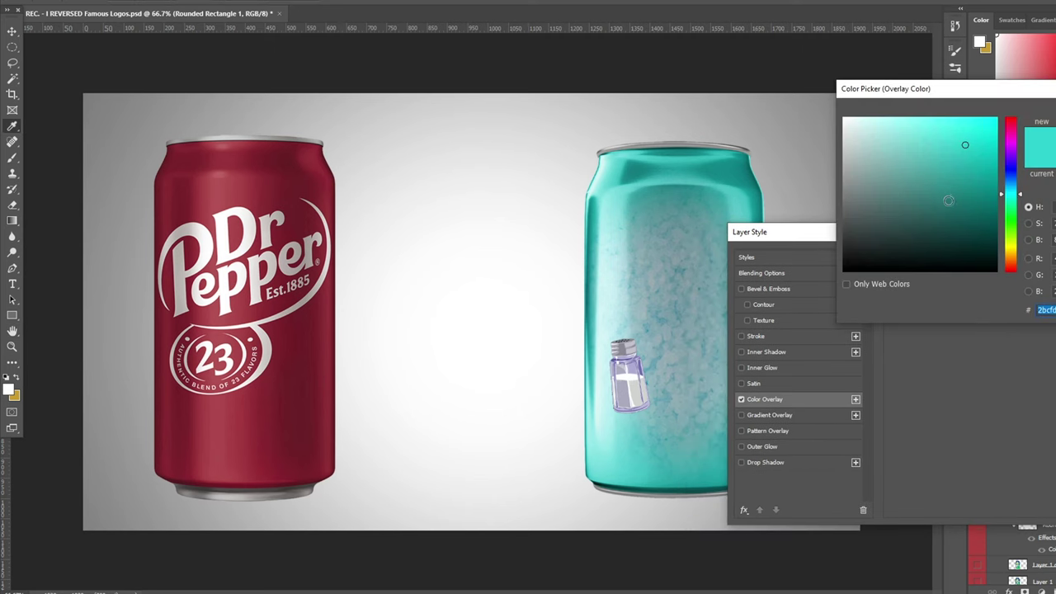
click(964, 187)
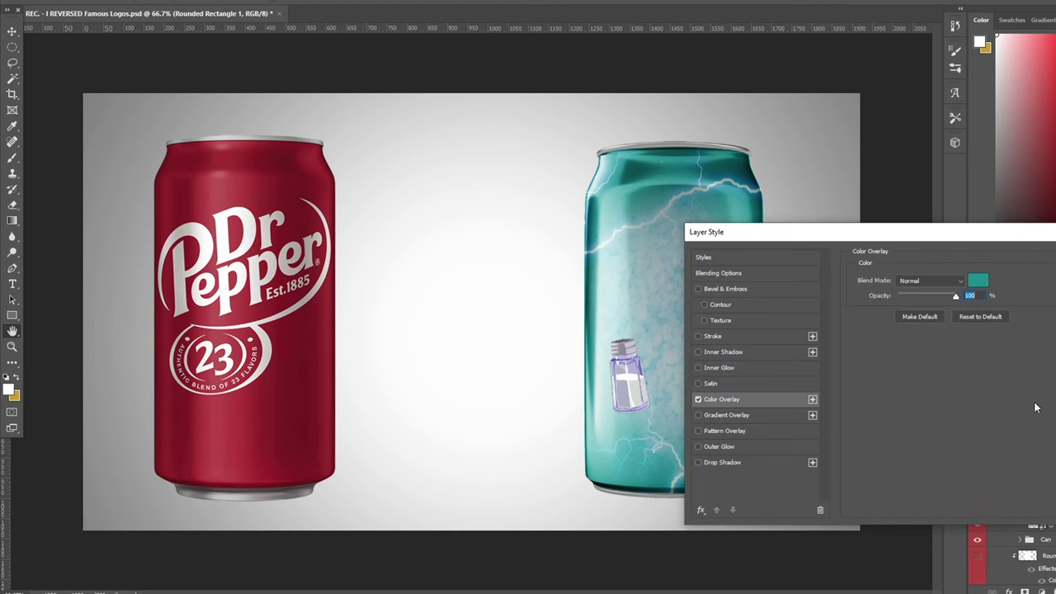
click(979, 282)
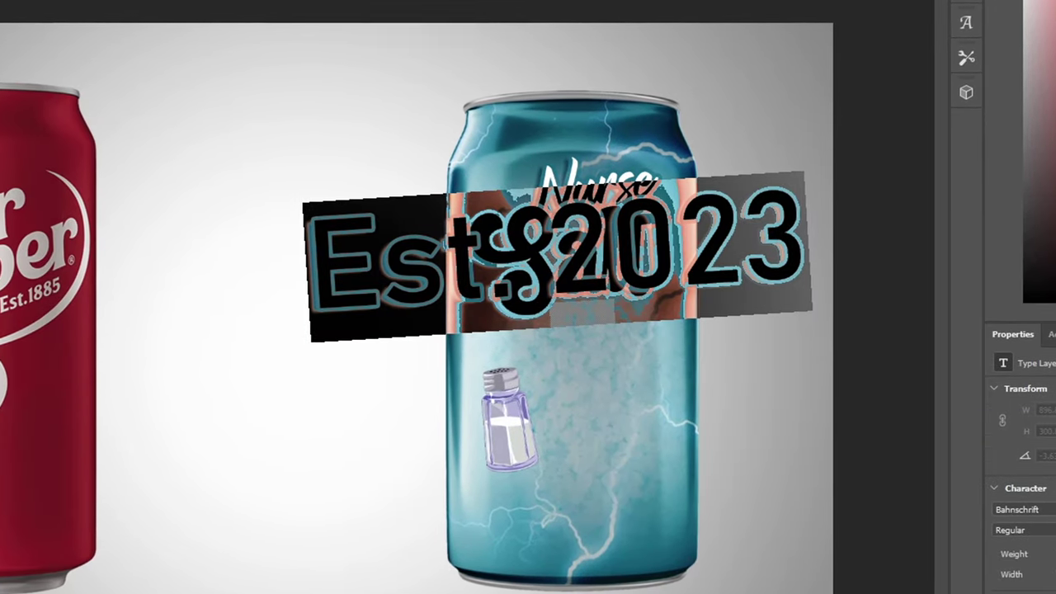
Make the Est.2023 text bold and smaller, then find a cartoon nurse image
click(23, 90)
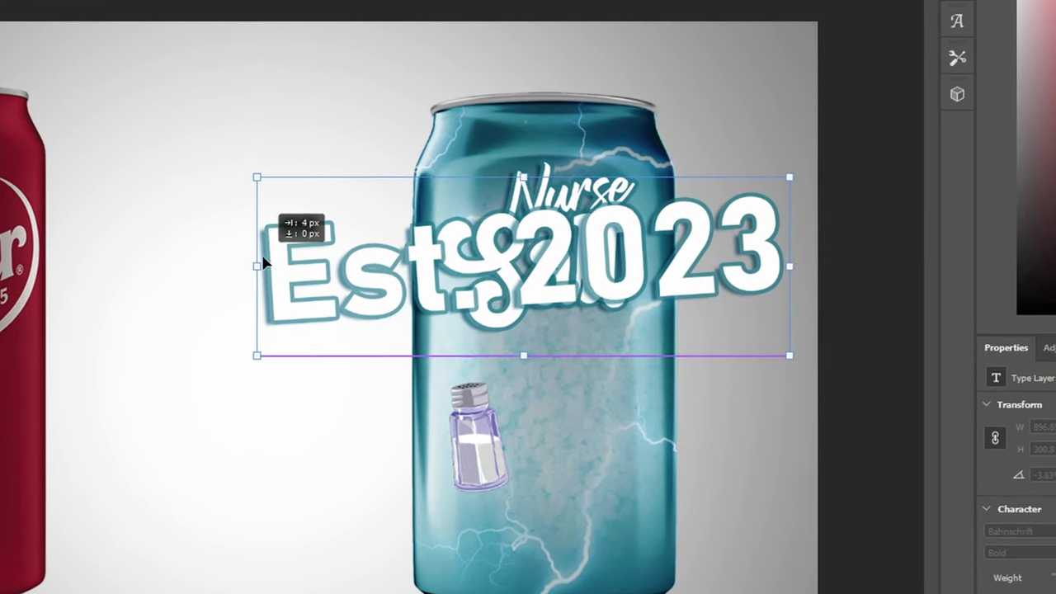
drag(327, 267, 589, 248)
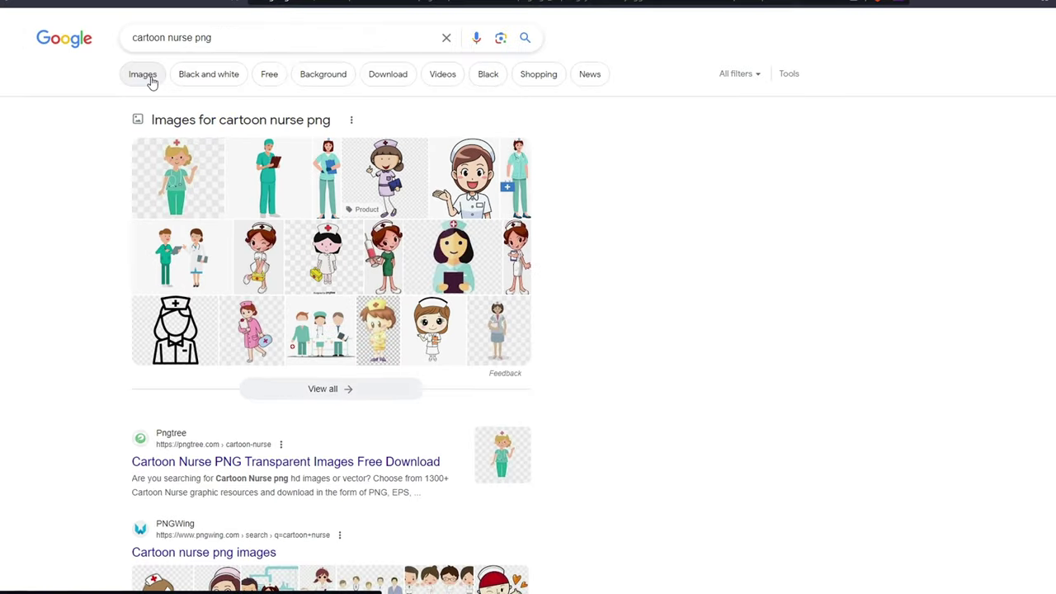
click(146, 74)
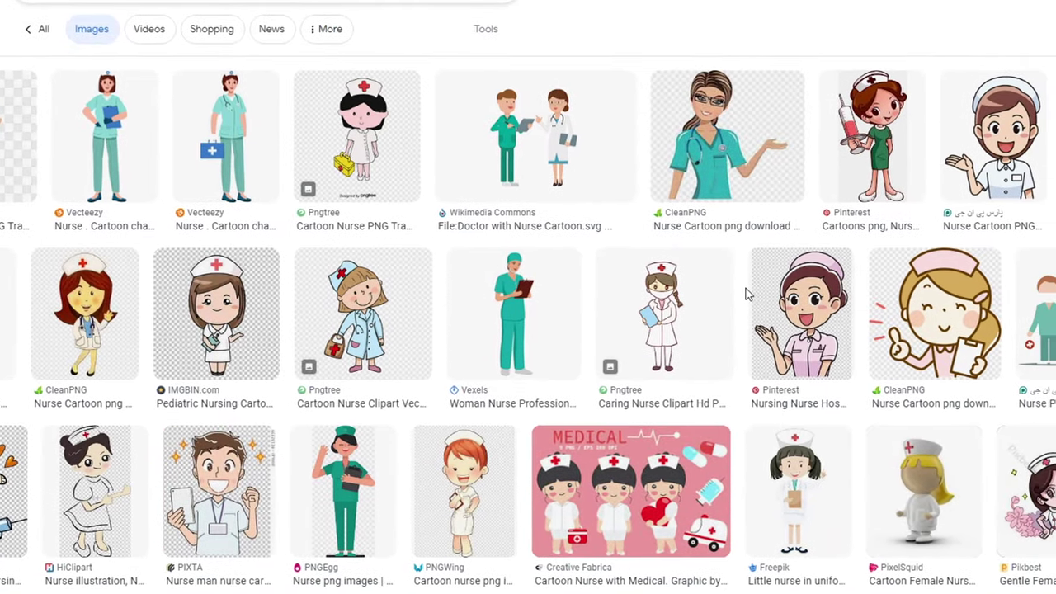
click(777, 132)
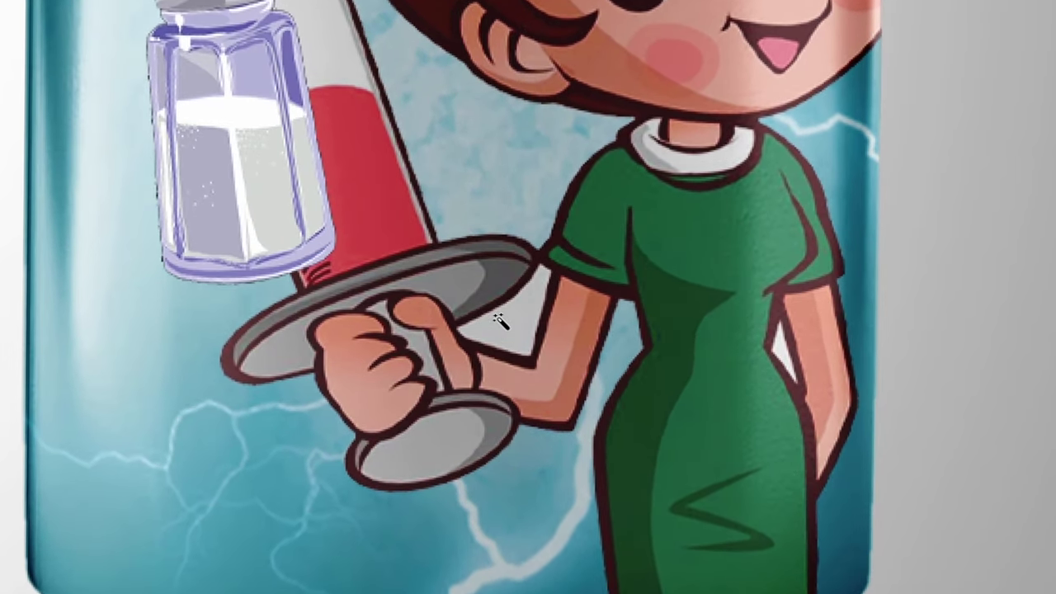
Fill the gaps around the nurse's arm, put the salt shaker in her hand, and paint out the syringe
click(499, 321)
key(Delete)
click(782, 350)
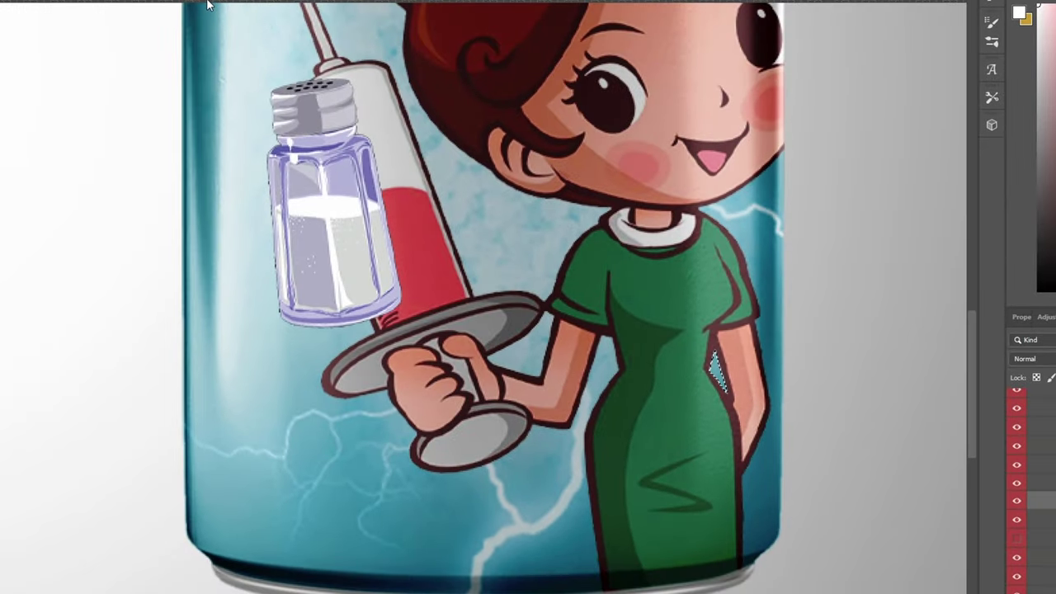
drag(363, 264, 393, 239)
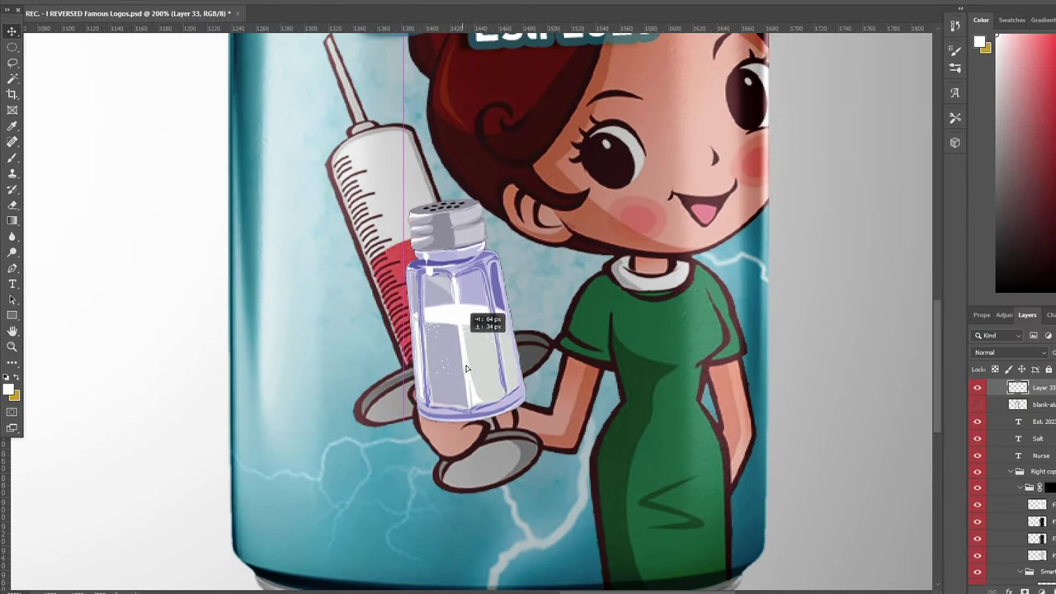
click(978, 387)
key(b)
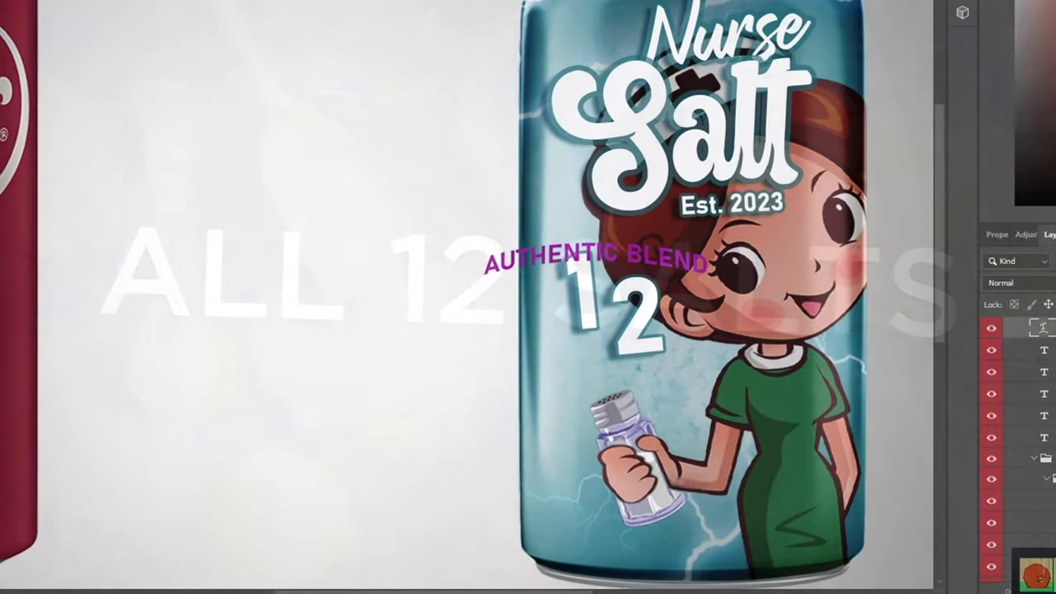
Rotate the AUTHENTIC BLEND badge about 3 degrees counterclockwise
key(ctrl+t)
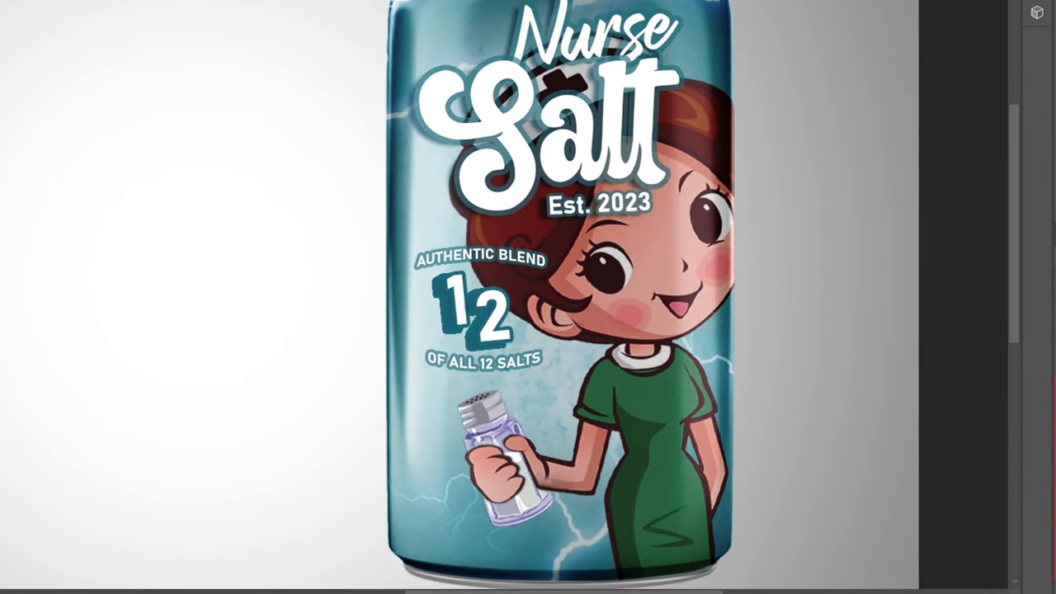
drag(611, 312, 610, 307)
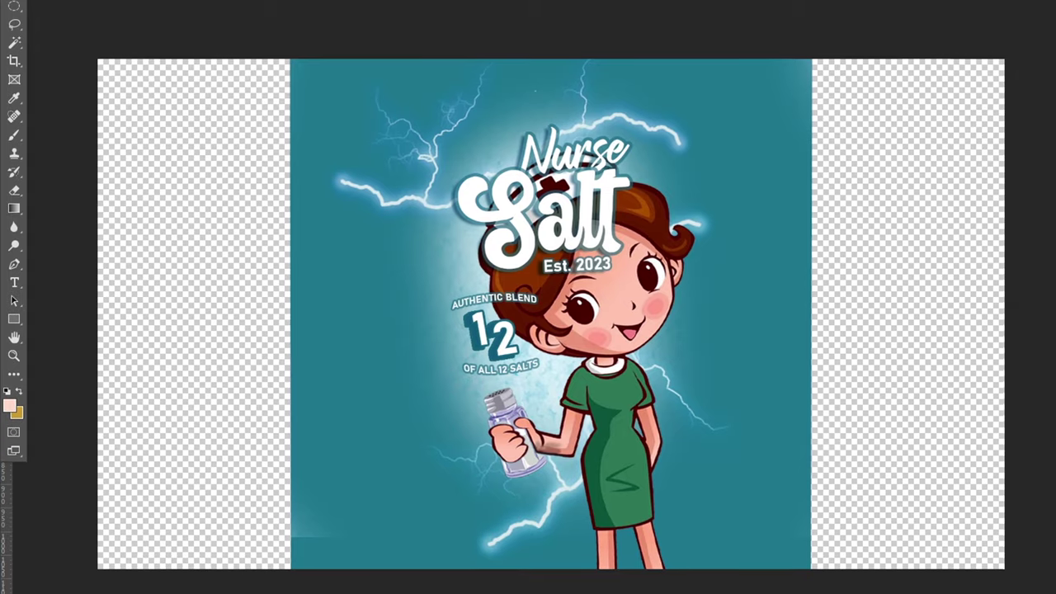
Position the Nurse Salt label on the white page and enlarge it to fill the page
drag(690, 416, 691, 416)
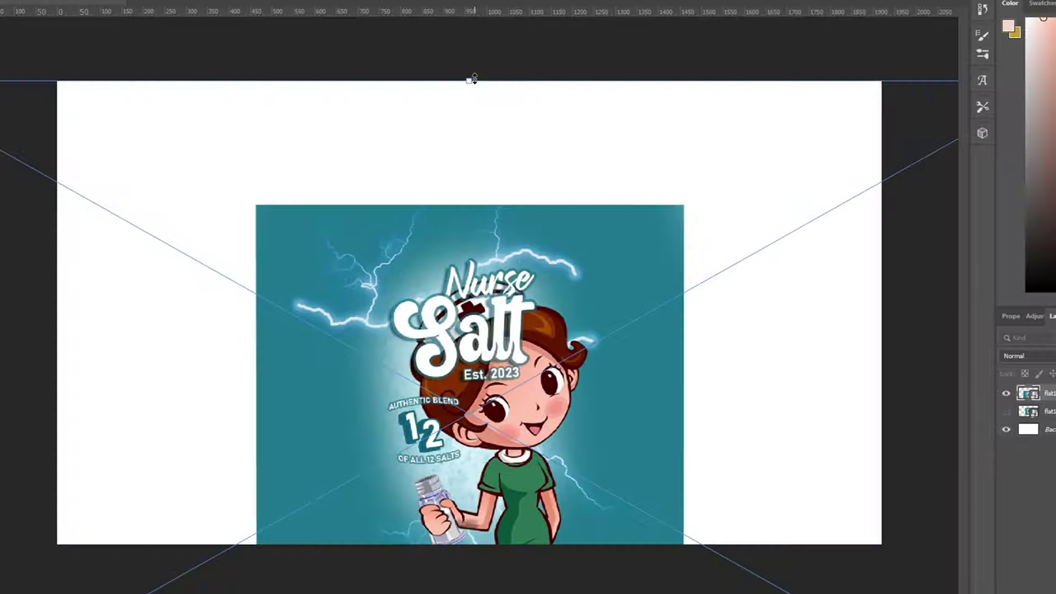
drag(471, 80, 503, 270)
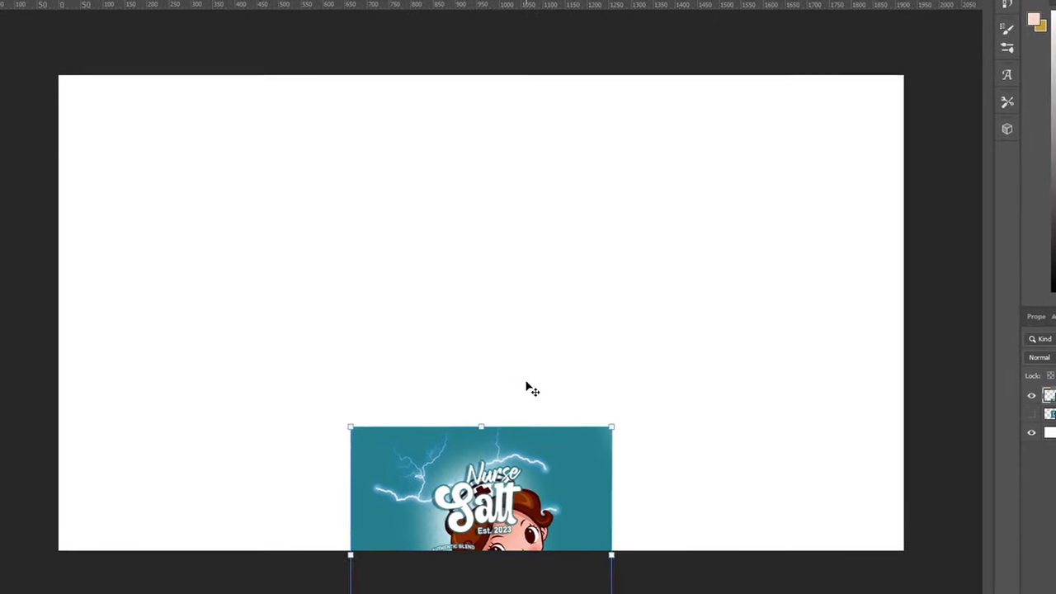
drag(522, 203, 527, 94)
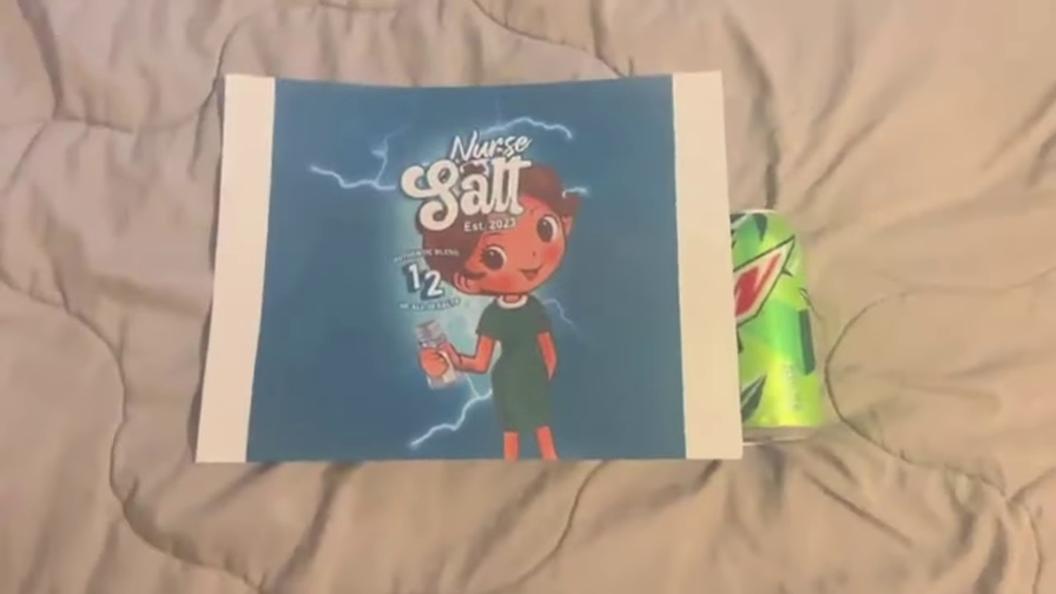